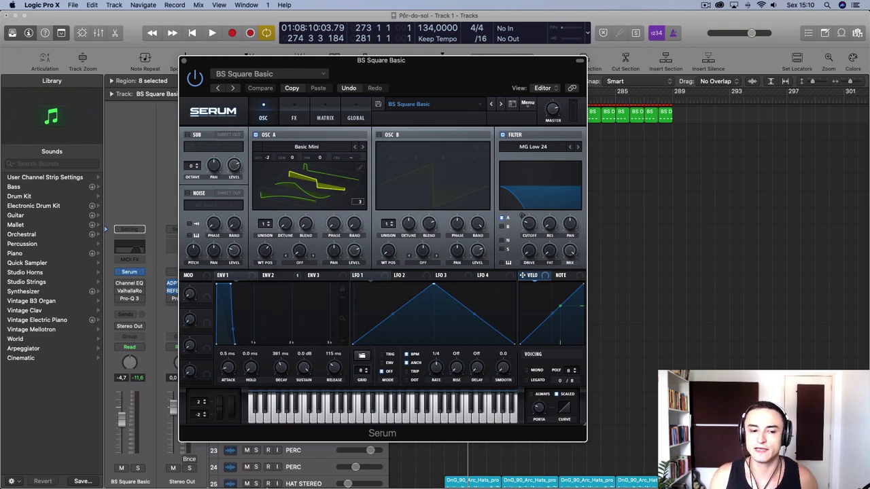
Step: Switch to Safari and play the Serum Preset Bank Vol.1 demo track on the SoundCloud page
left_click(236, 470)
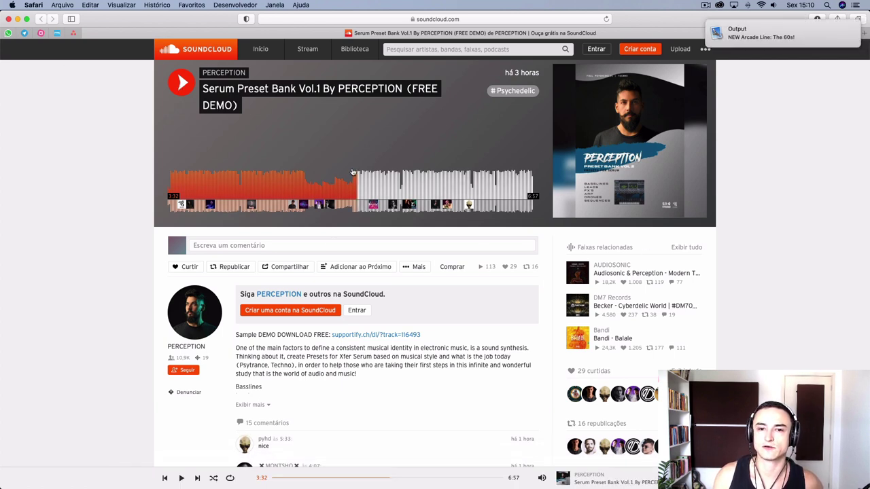
left_click(182, 85)
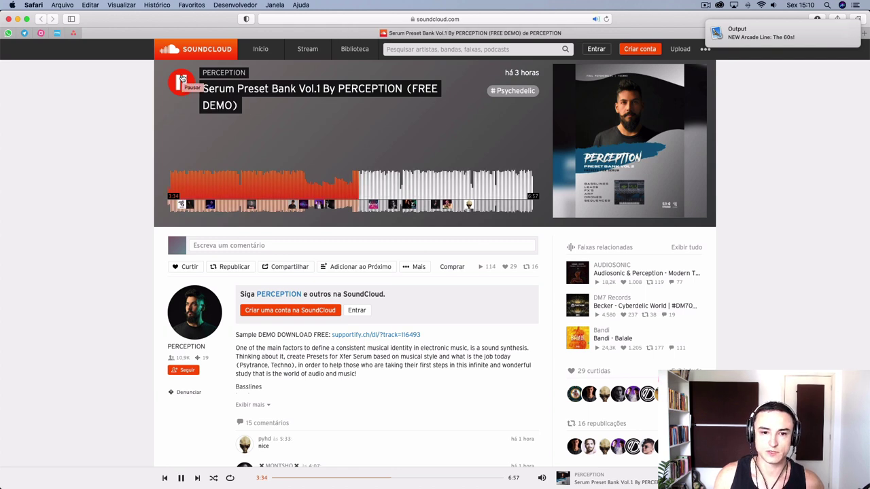
mouse_move(203, 479)
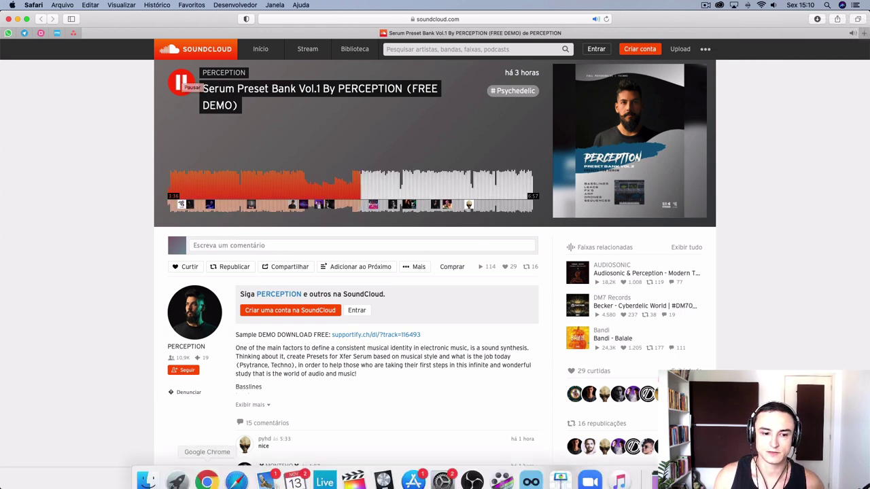
right_click(263, 478)
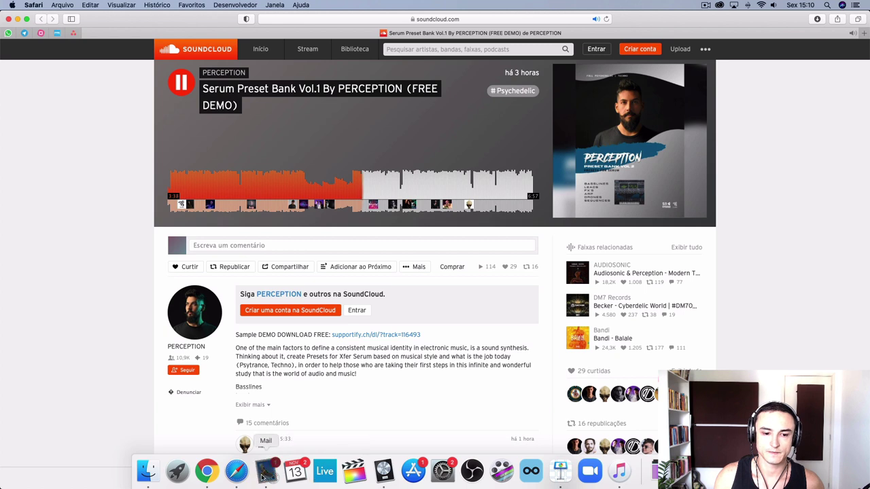
left_click(278, 442)
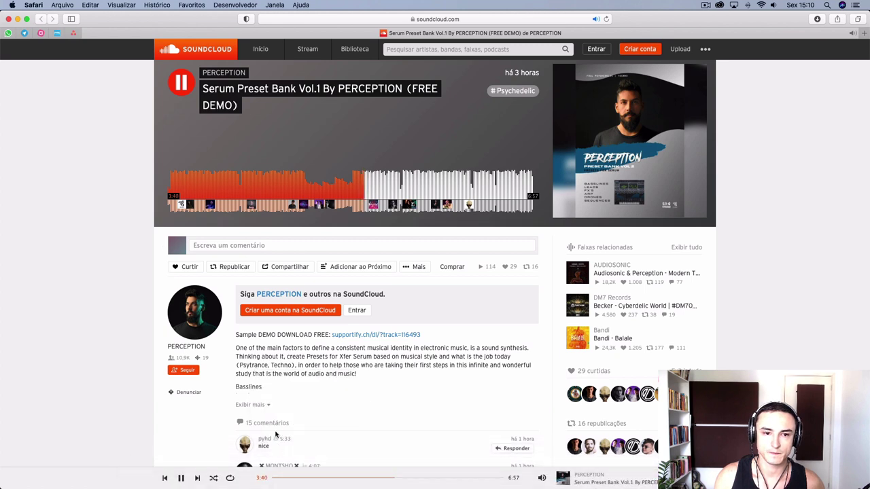
Step: Choose Telestream Audio Capture as the Mac's sound output device in the system sound preferences
left_click(32, 5)
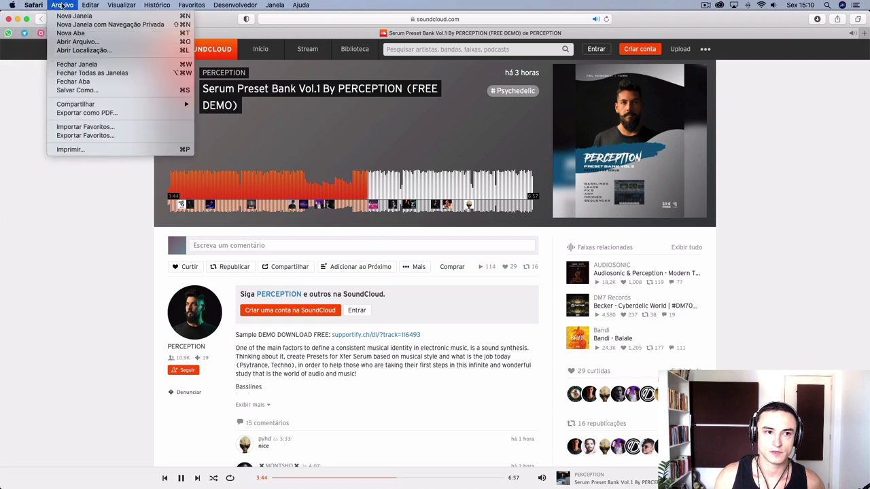
mouse_move(13, 6)
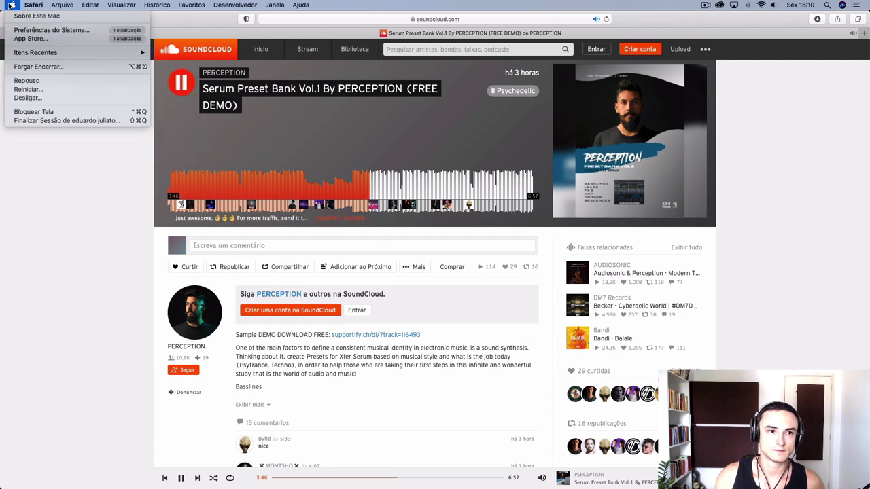
left_click(19, 31)
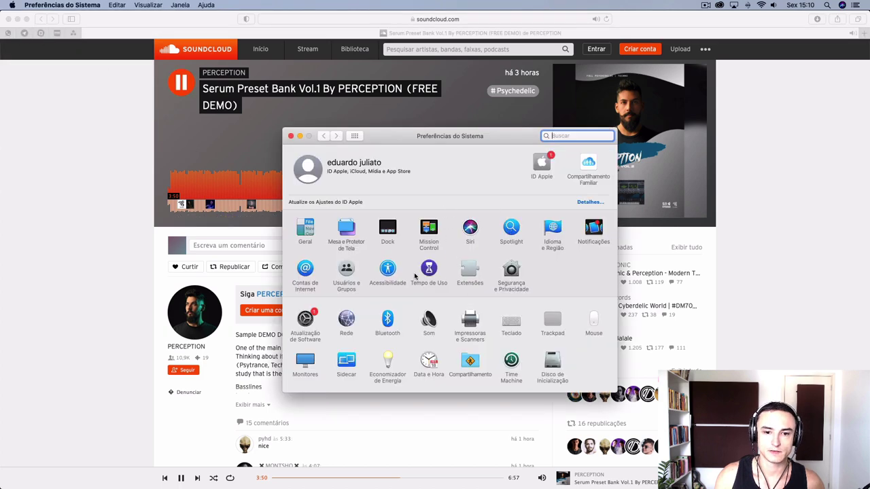
left_click(421, 325)
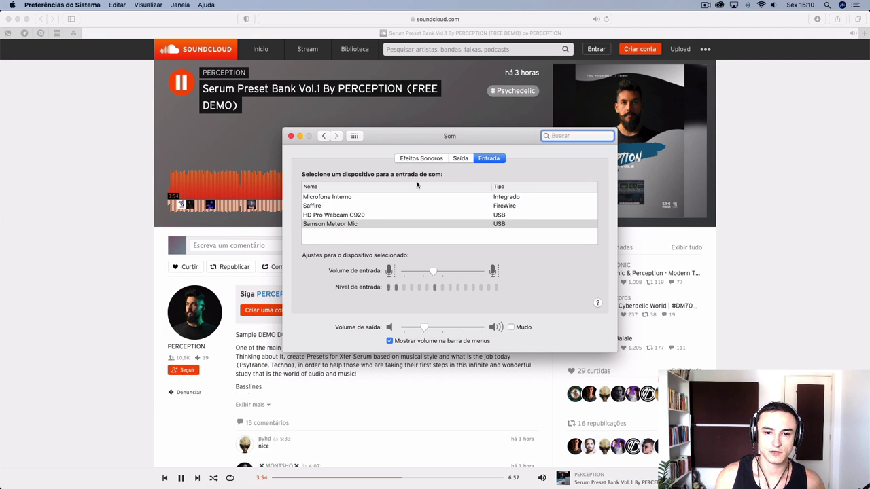
left_click(460, 158)
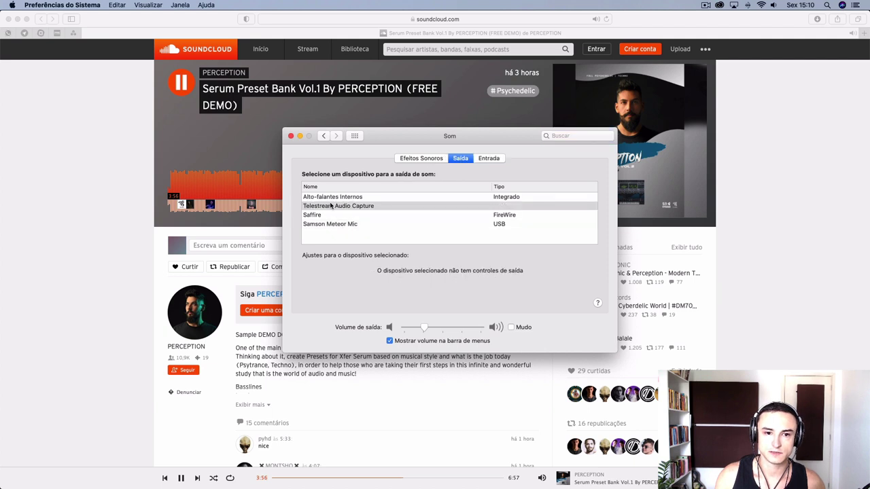
left_click(331, 206)
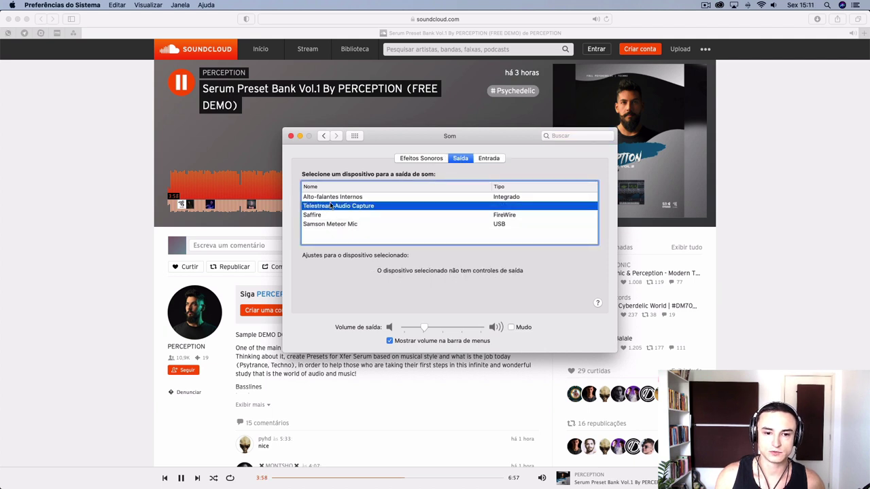
left_click(291, 137)
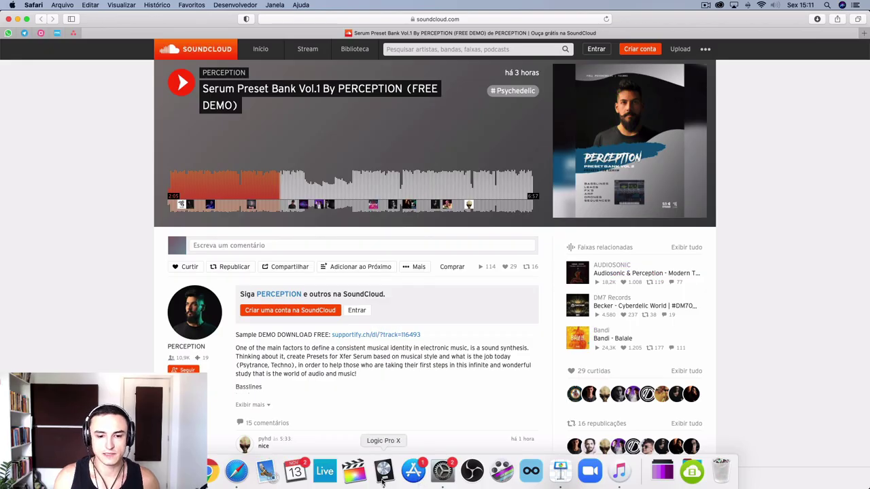
Step: Switch to Logic Pro X and move the Serum window away from the track list and timeline
left_click(383, 476)
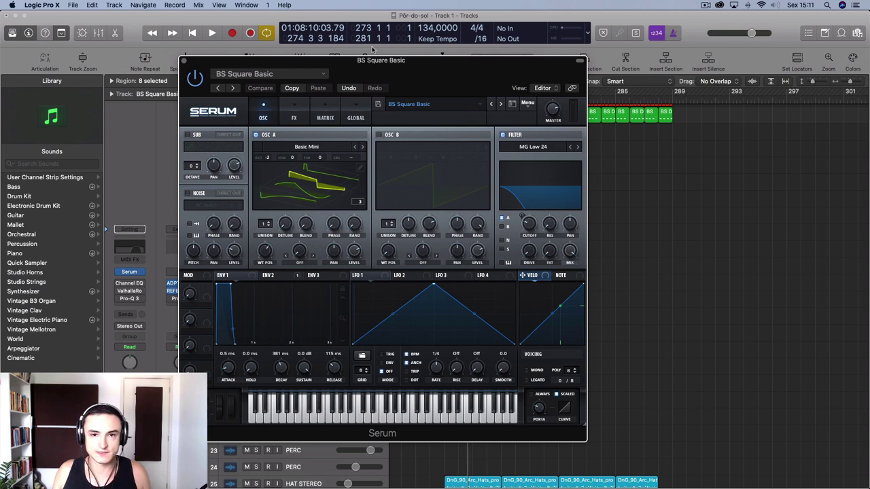
left_click_drag(374, 60, 579, 296)
scroll(252, 130, "up", 2)
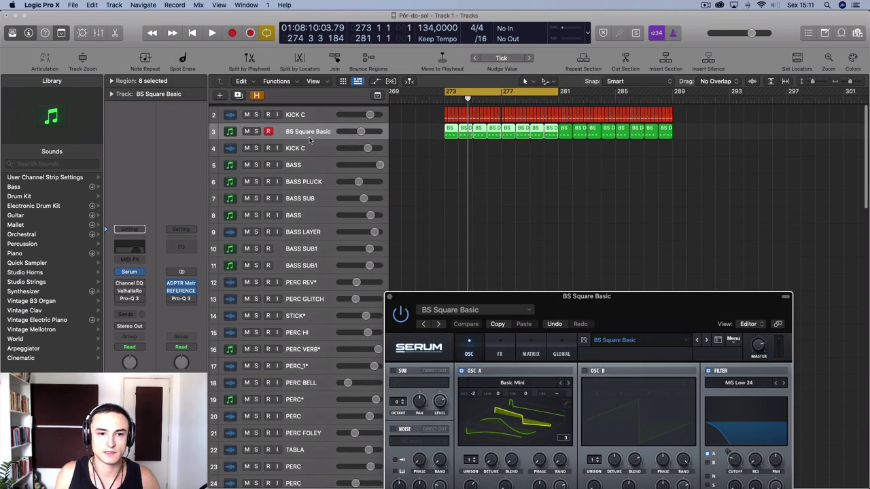
key("super+Right")
key("super+Right")
key("super+Right")
key("super+Right")
key("super+Right")
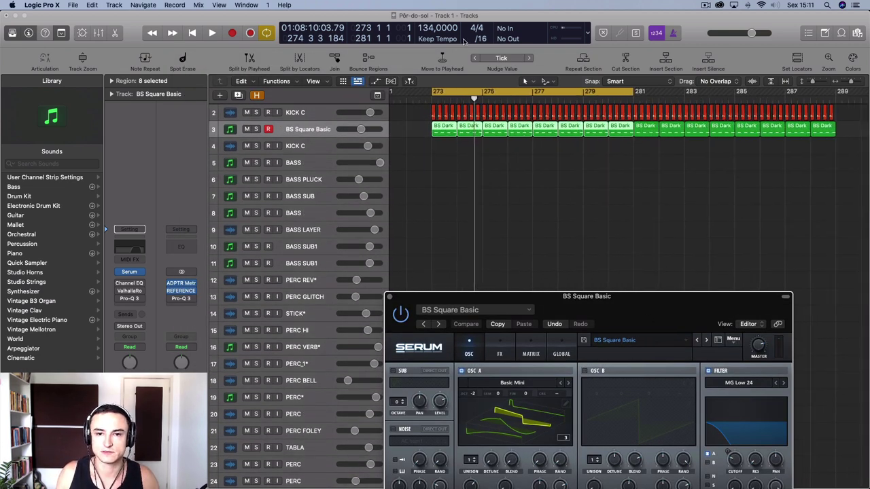
Step: Load the BS Dark preset from the BASS folder of the Perception Serum Presets user bank in Serum
left_click_drag(633, 330, 526, 255)
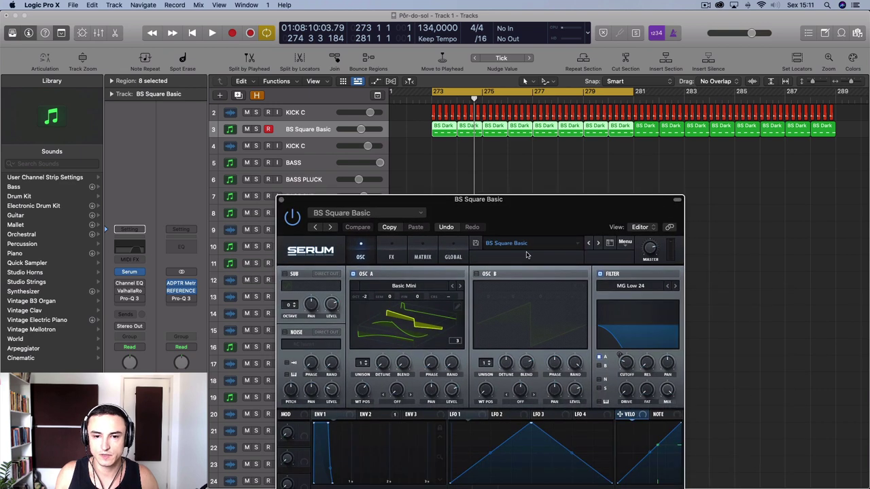
left_click(529, 245)
mouse_move(534, 326)
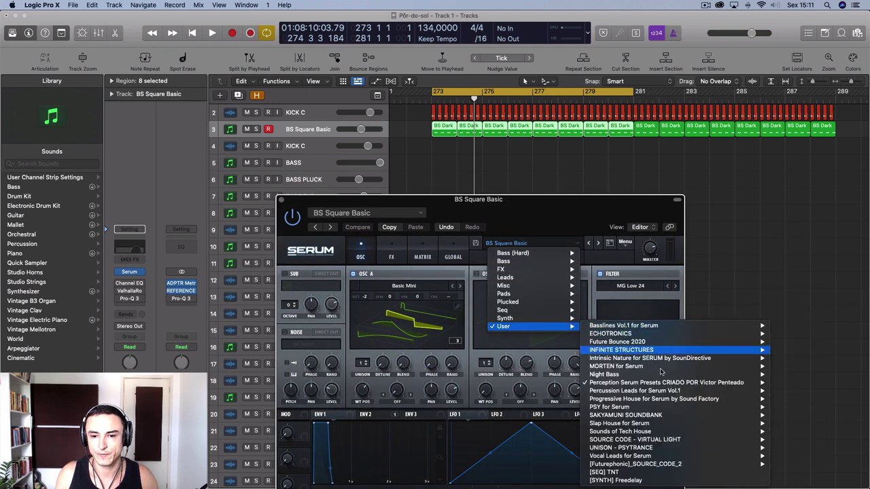
mouse_move(663, 383)
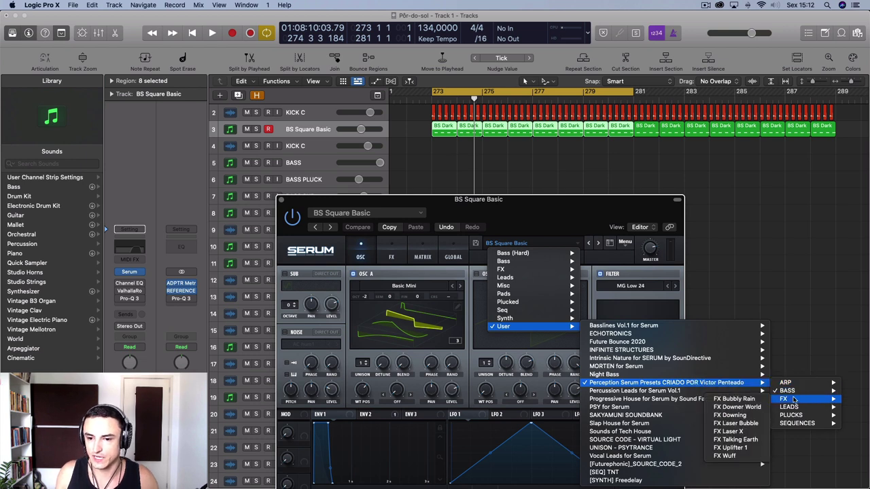
mouse_move(791, 408)
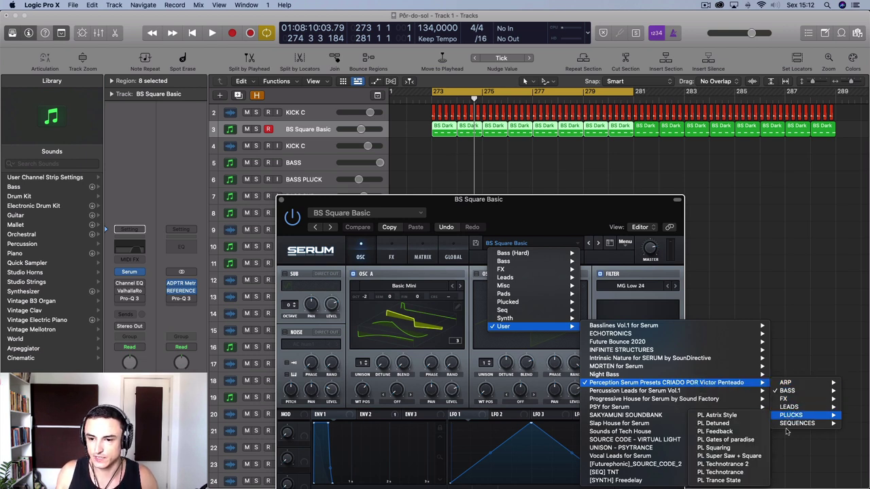
mouse_move(791, 392)
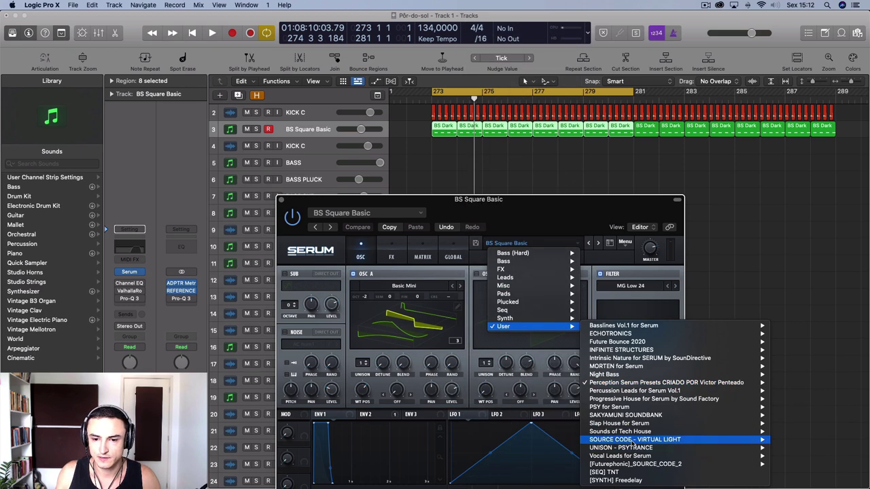
mouse_move(638, 444)
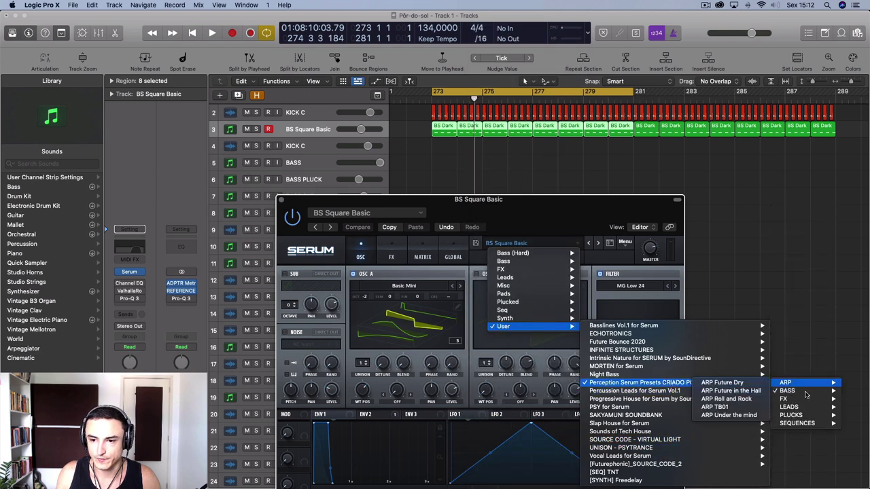
left_click(733, 392)
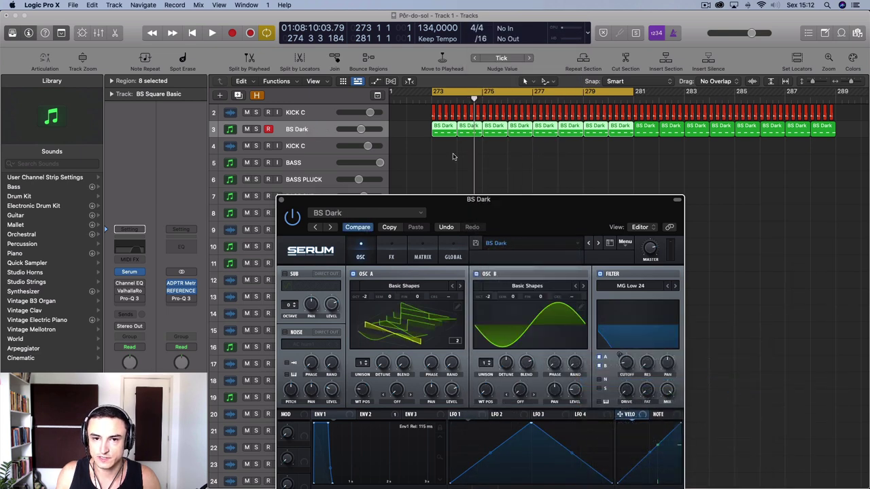
Step: Select the BS Dark track and audition the preset by playing the looped bassline with the kick
left_click(293, 129)
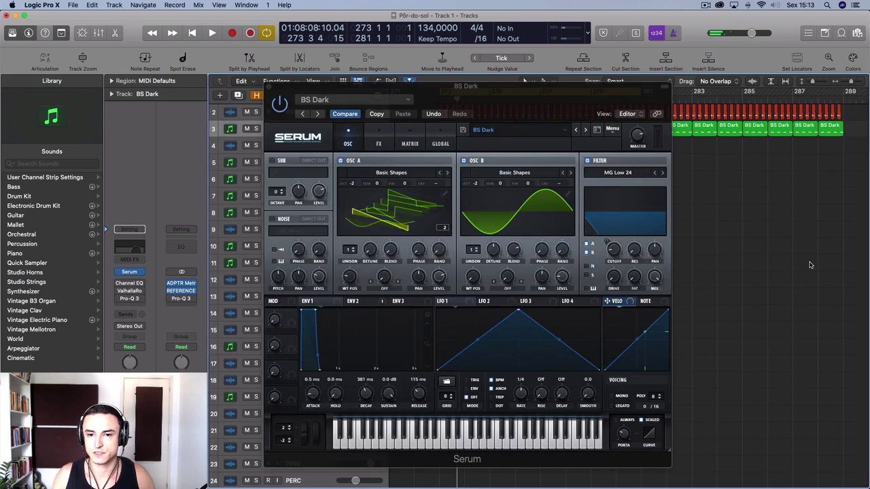
key("space")
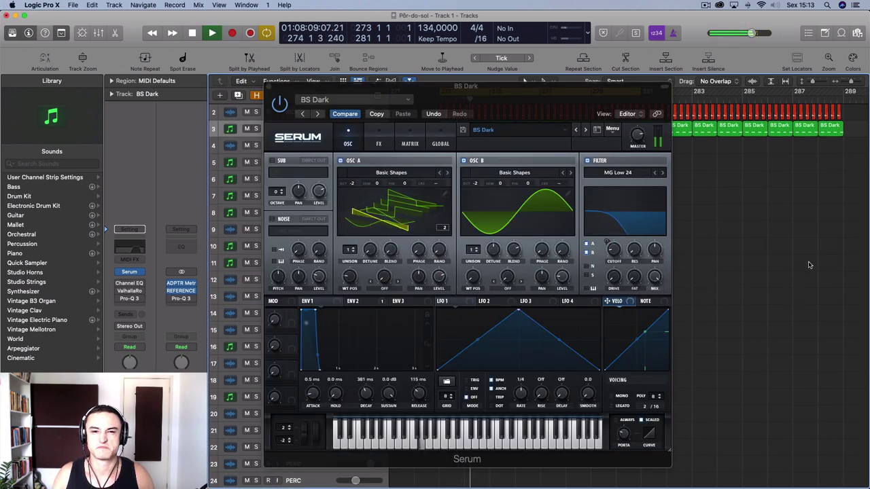
key("space")
Step: Open the first BS Dark region in the Piano Roll and select its first bass note
left_click_drag(523, 100, 665, 484)
left_click(454, 127)
double_click(454, 127)
scroll(622, 402, "up", 5)
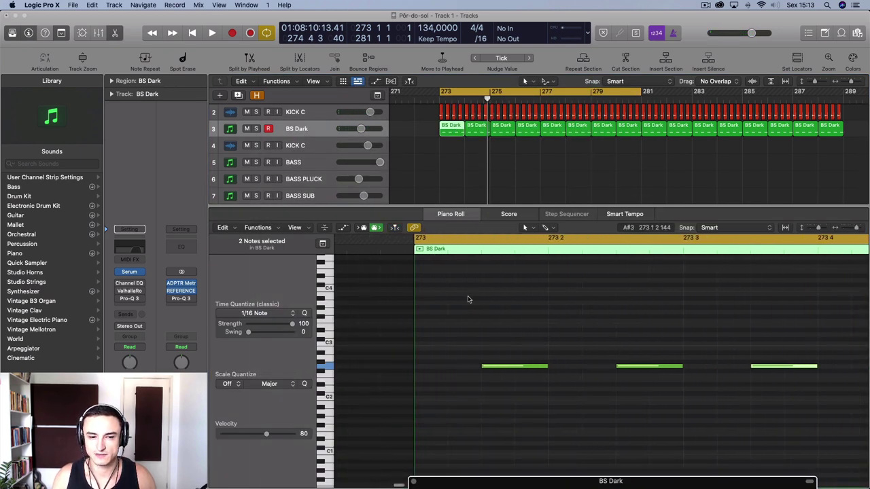
left_click_drag(467, 295, 543, 379)
Step: Bring the Serum window back into full view and listen to the BS Dark bassline in the loop
left_click_drag(610, 481, 394, 47)
key("space")
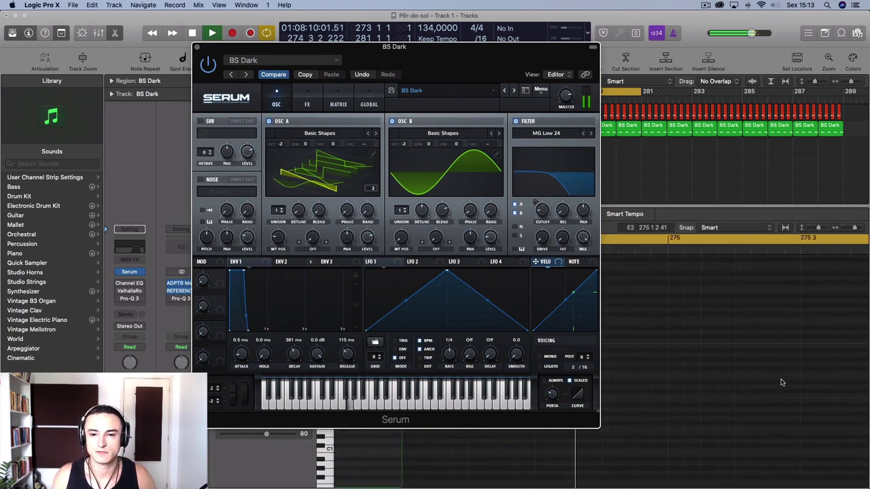
left_click(669, 153)
scroll(669, 153, "left", 8)
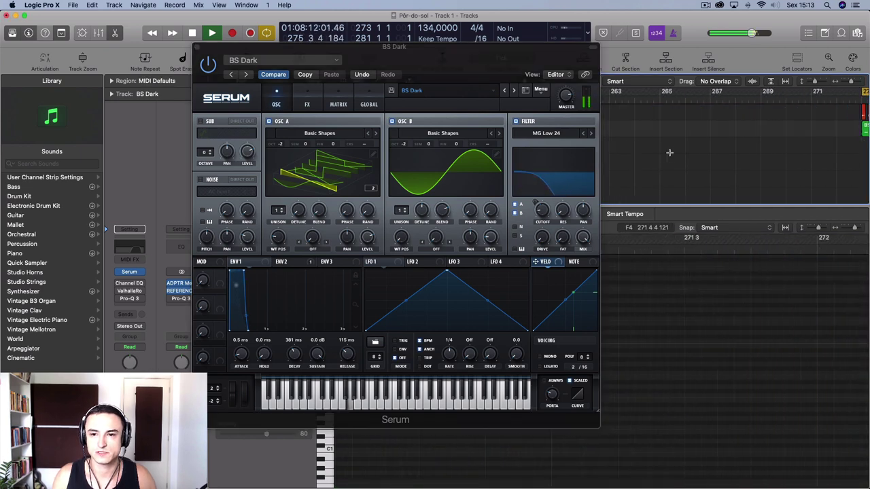
scroll(669, 154, "right", 8)
scroll(669, 155, "down", 4)
scroll(668, 157, "left", 4)
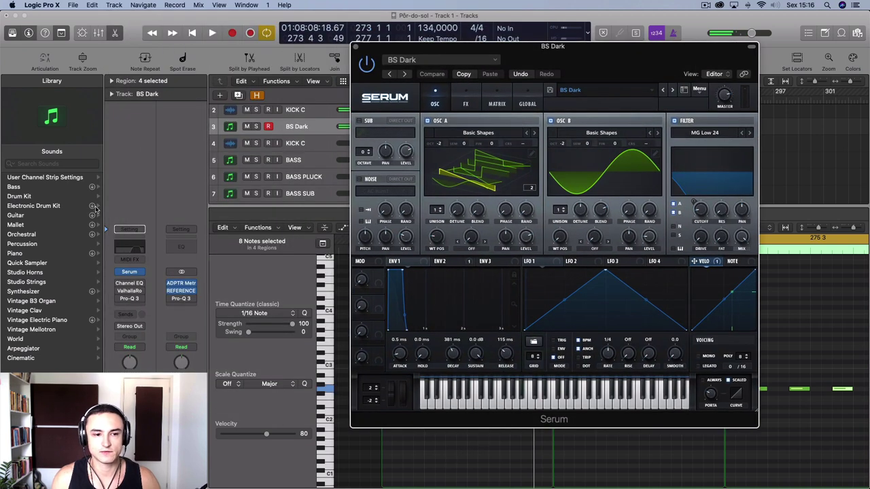
Step: Load the next bass preset, BS Full Off, in Serum and audition it over the looped bassline
left_click_drag(697, 60, 502, 43)
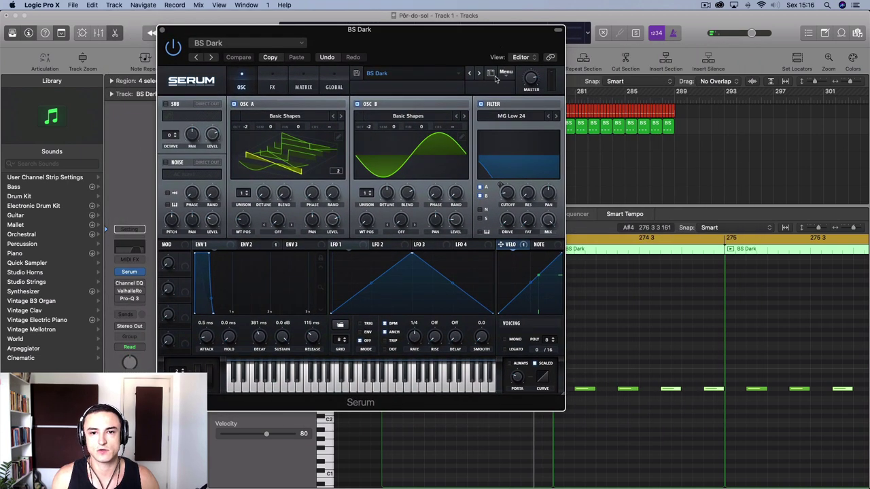
left_click(480, 73)
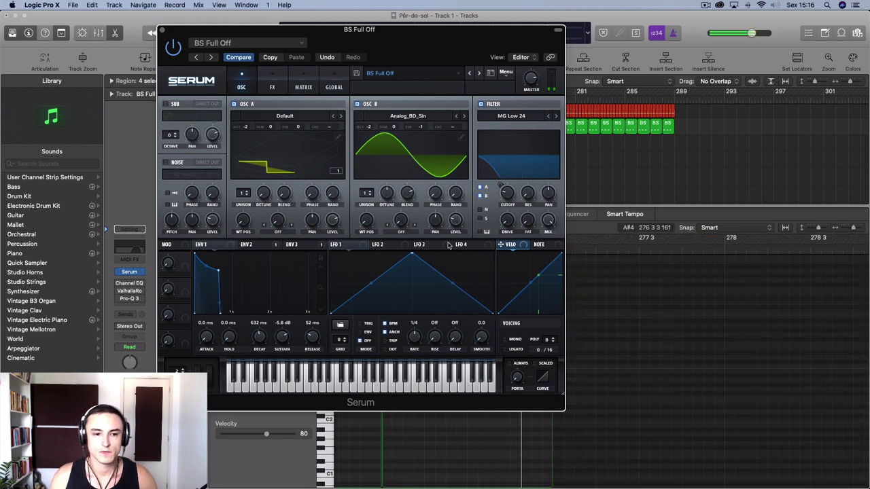
key("space")
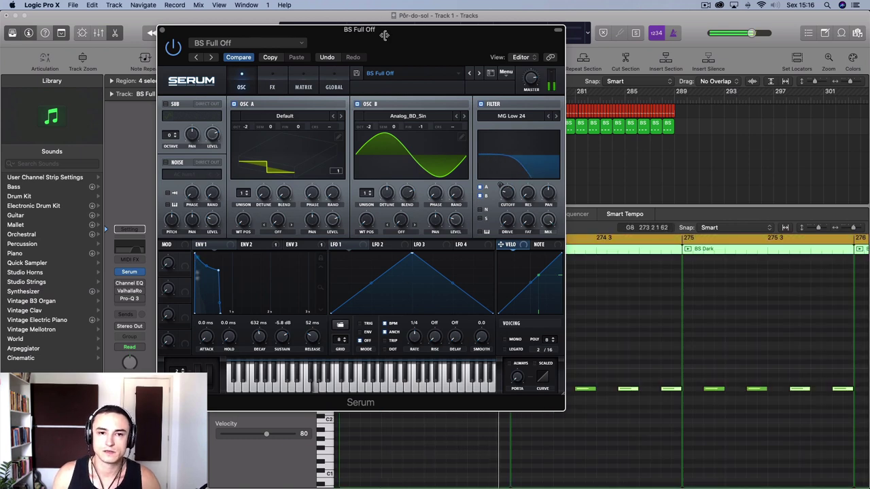
left_click_drag(385, 32, 519, 39)
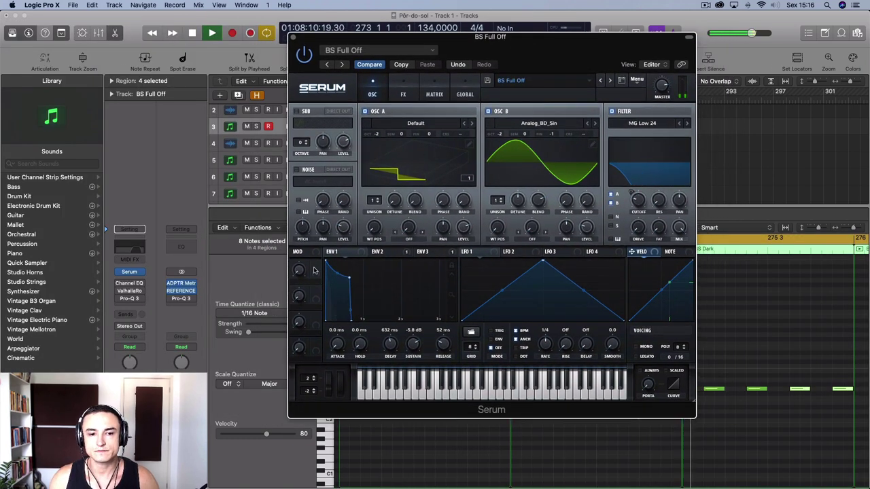
key("space")
Step: Display Serum's ENV 2 envelope, replay the loop and move the plug-in window clear of the Piano Roll
left_click(389, 255)
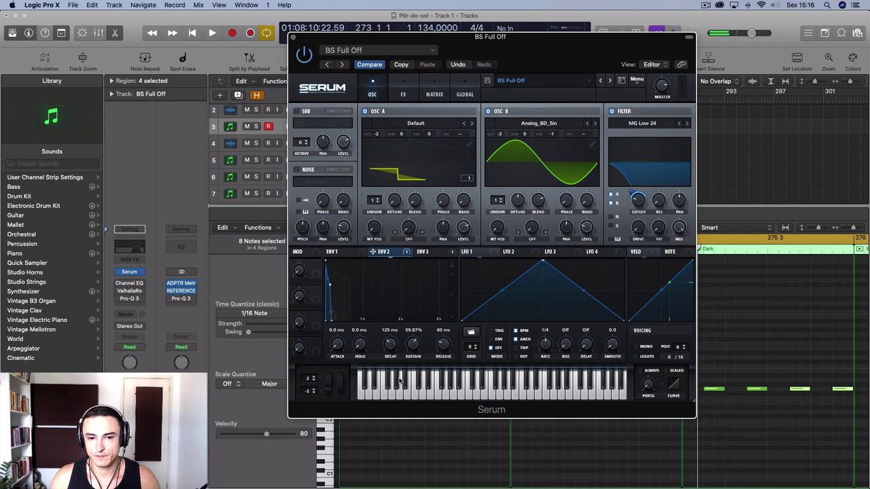
key("space")
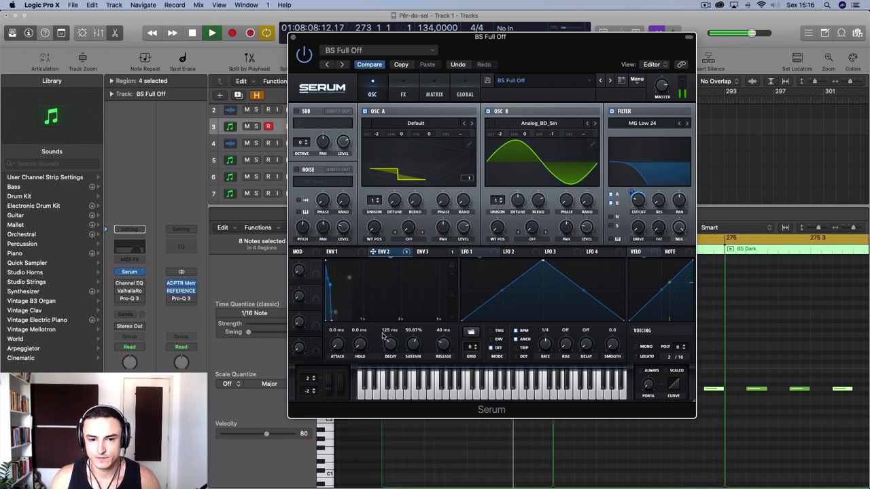
left_click_drag(476, 36, 394, 479)
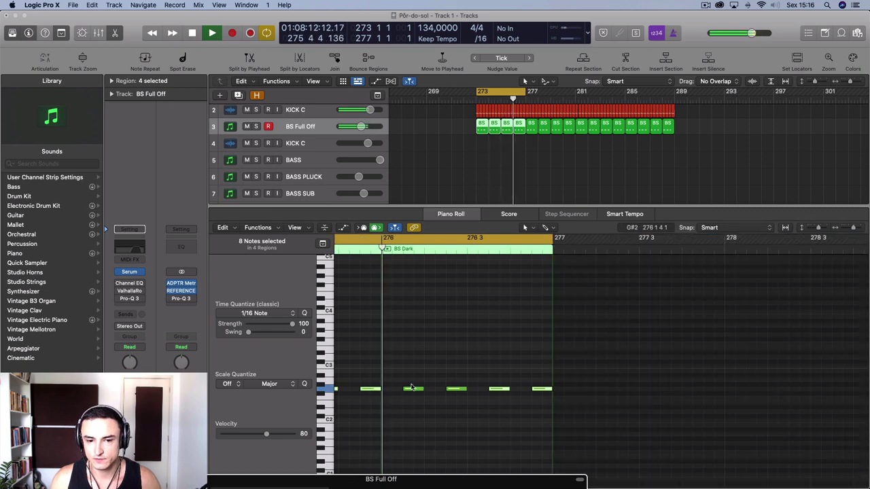
Step: Bring the Serum window back into full view, set ENV 2's decay to 1/8 and replay the BS Full Off bassline
key("space")
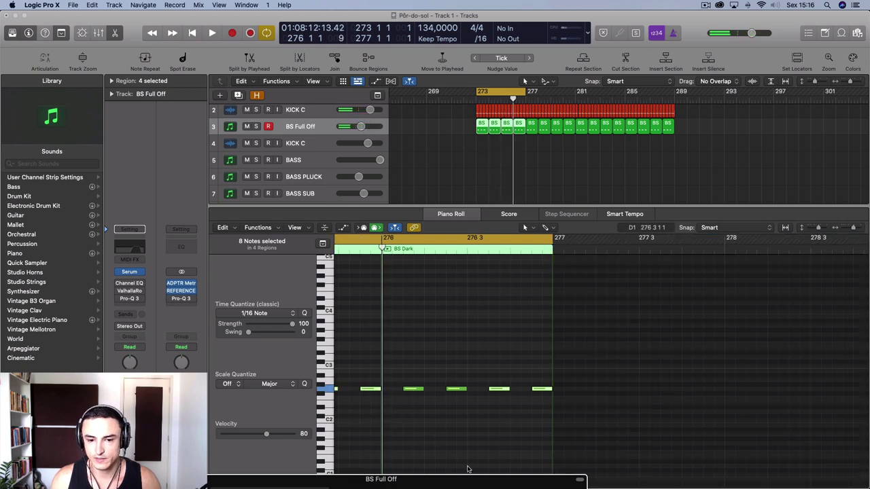
left_click_drag(469, 479, 506, 62)
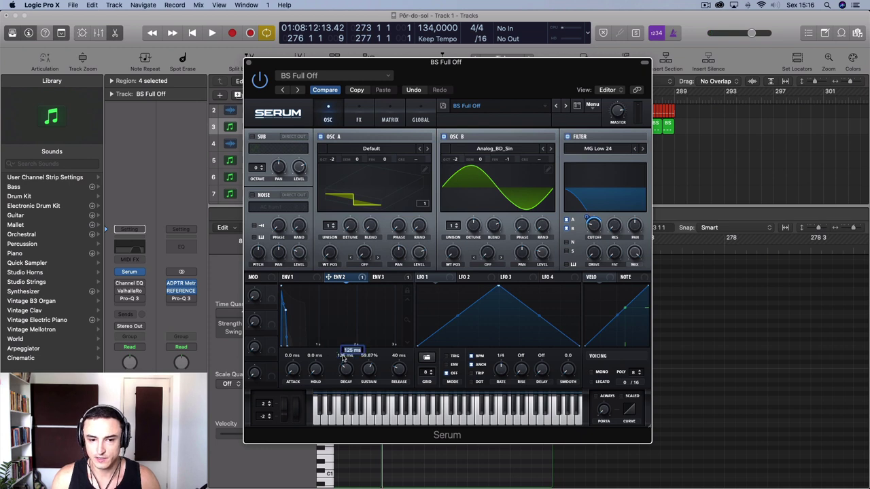
type("1/8")
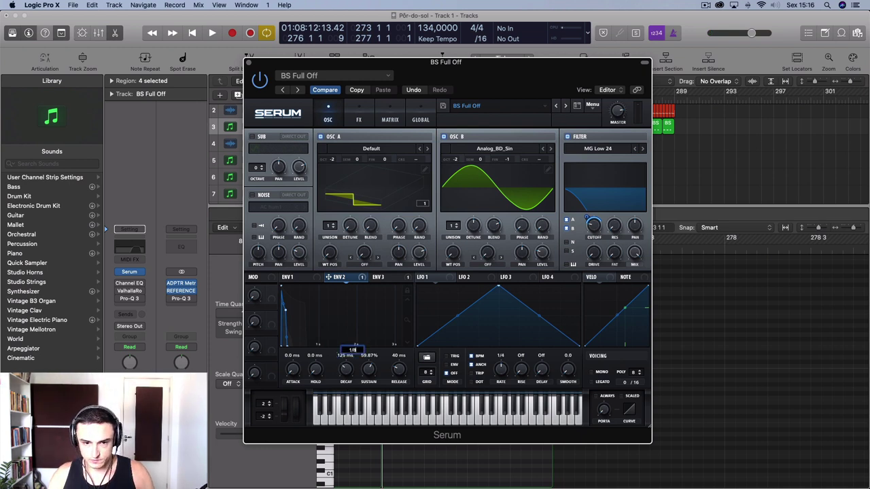
key("Return")
key("space")
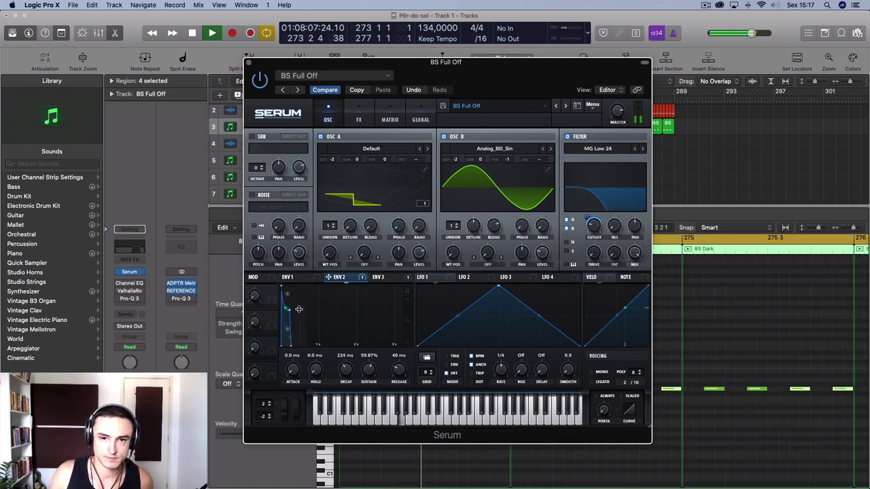
Step: Load the BS Nata Roll bass preset and audition it with three short notes per beat in bar 273
left_click(564, 106)
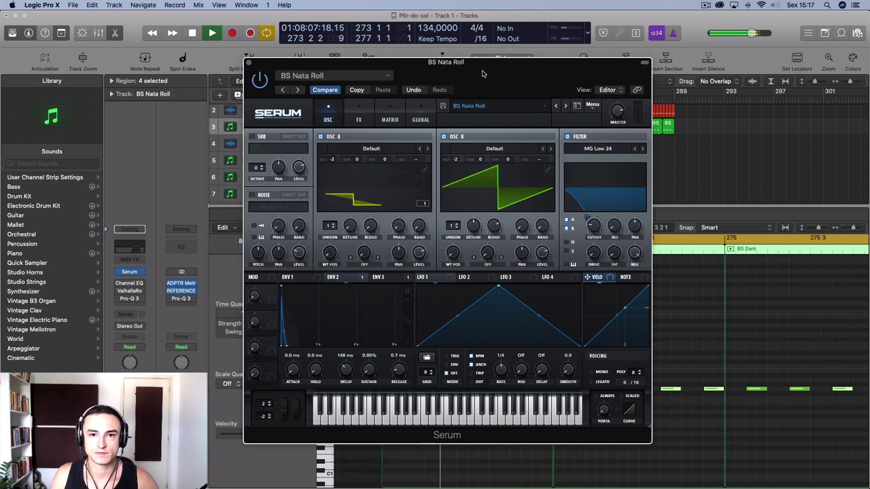
left_click_drag(465, 70, 282, 59)
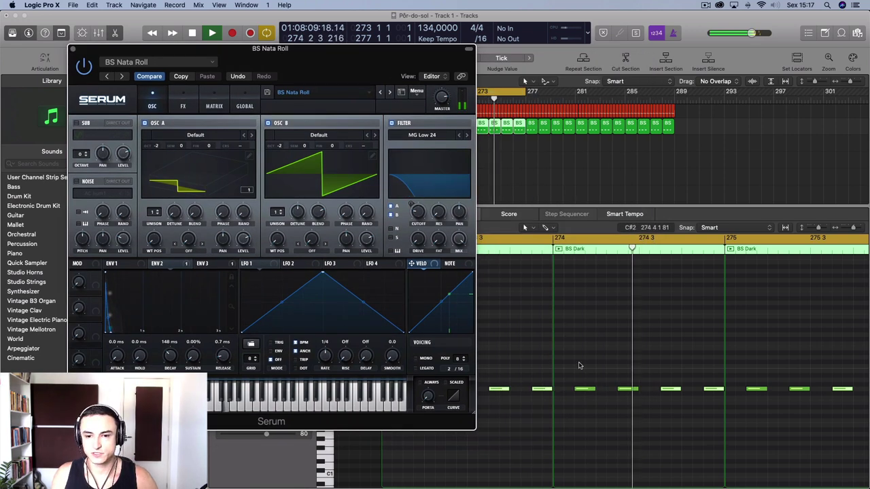
left_click_drag(774, 403, 626, 390)
key("space")
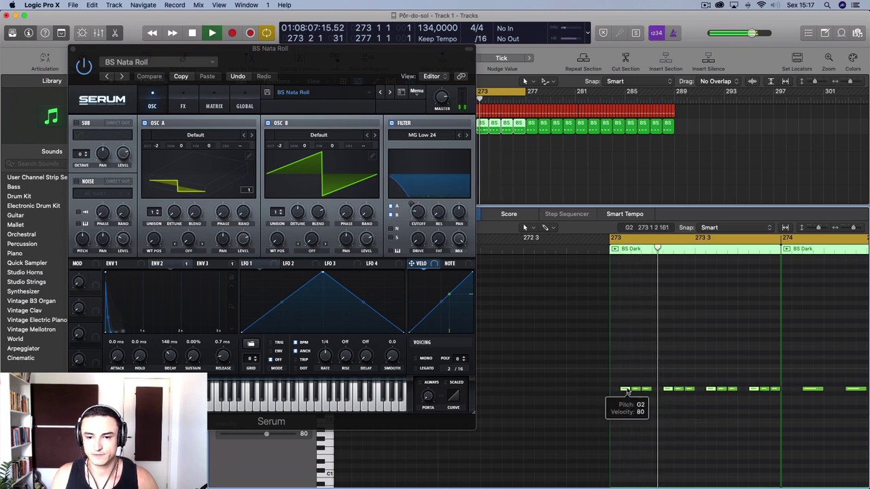
key("space")
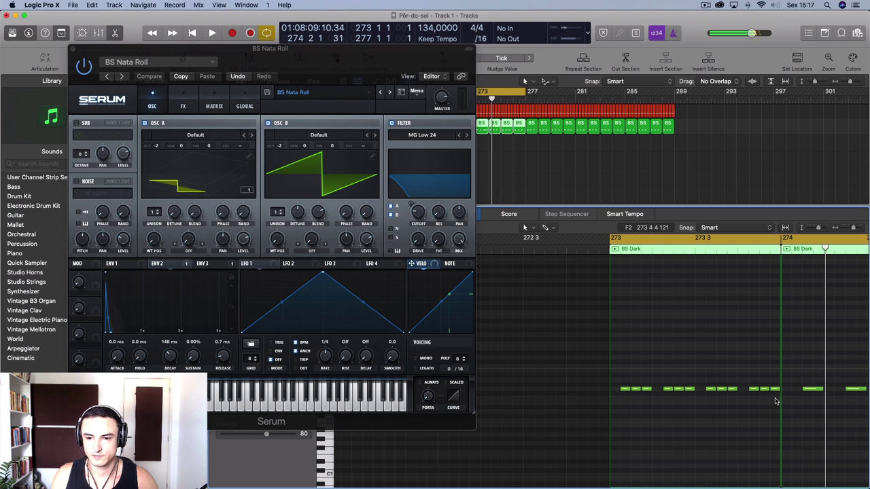
Step: Shorten the rolling notes in bar 273, set Serum's ENV 2 decay to 112 ms and listen to the result
left_click_drag(633, 389, 629, 395)
key("space")
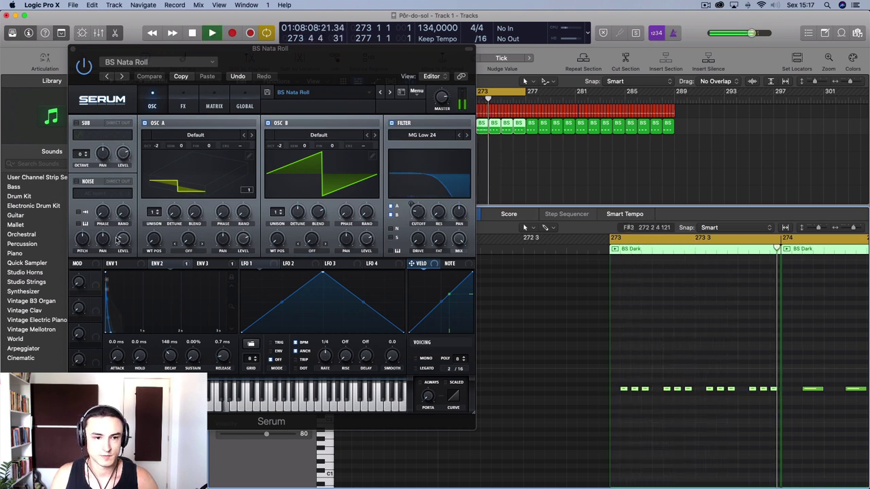
key("space")
left_click(171, 347)
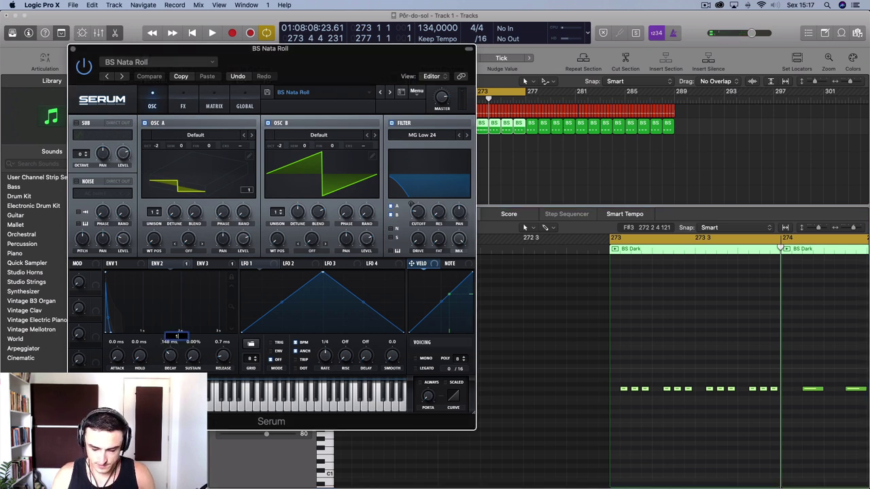
key("space")
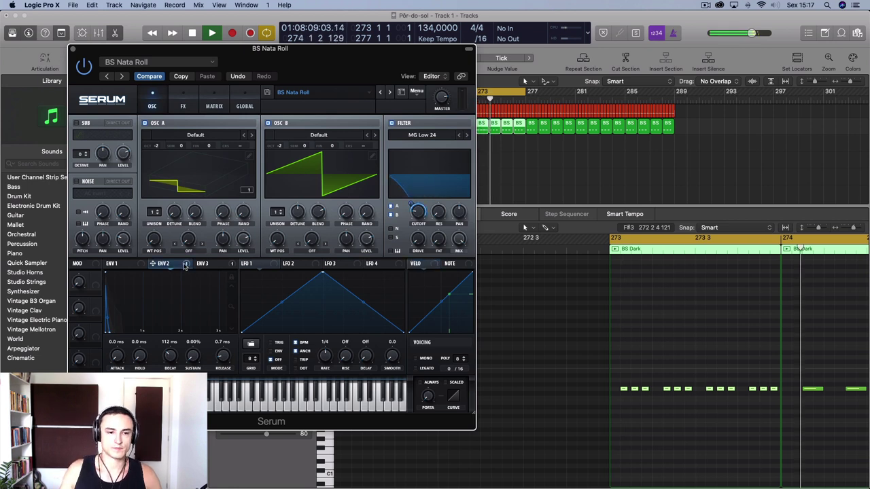
key("space")
Step: Replace the first BS Dark region at bar 273 with a copy of the region that follows it
scroll(601, 282, "left", 5)
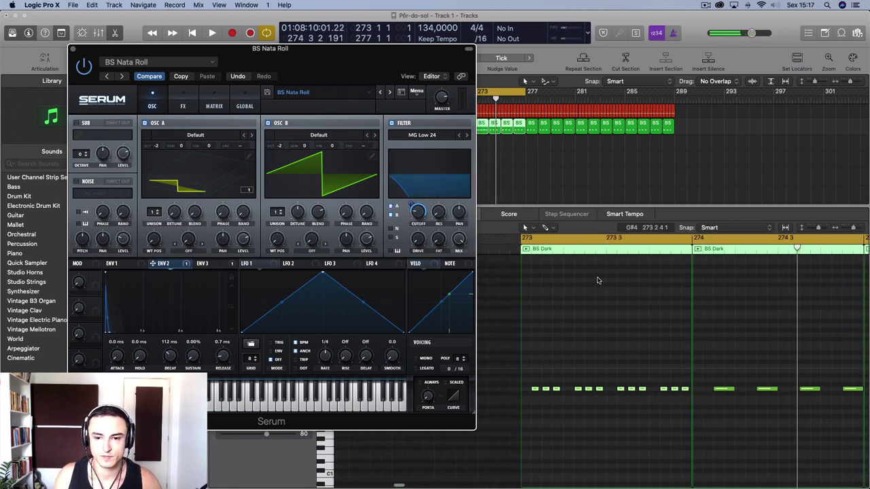
left_click(486, 138)
left_click(485, 138)
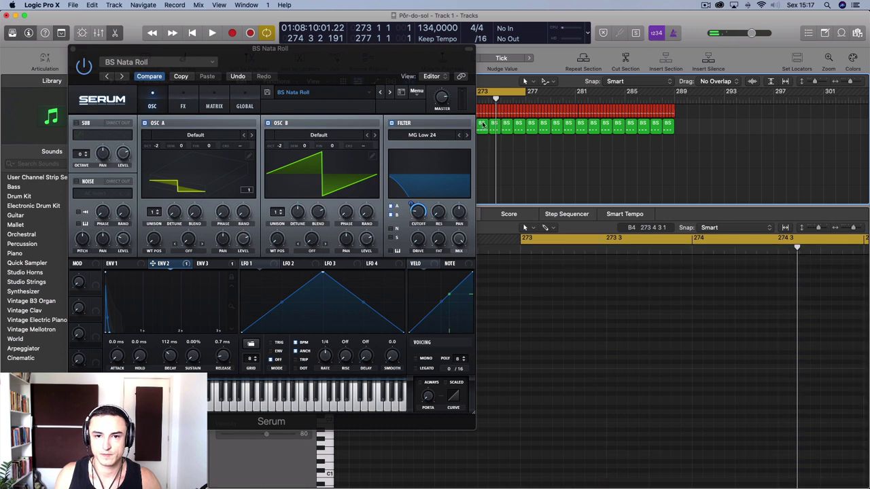
left_click(482, 124)
key("Delete")
left_click_drag(495, 124, 483, 125)
Step: Load the BS Saw Off preset, set OSC A's octave to -2 and audition it over the loop
left_click(389, 93)
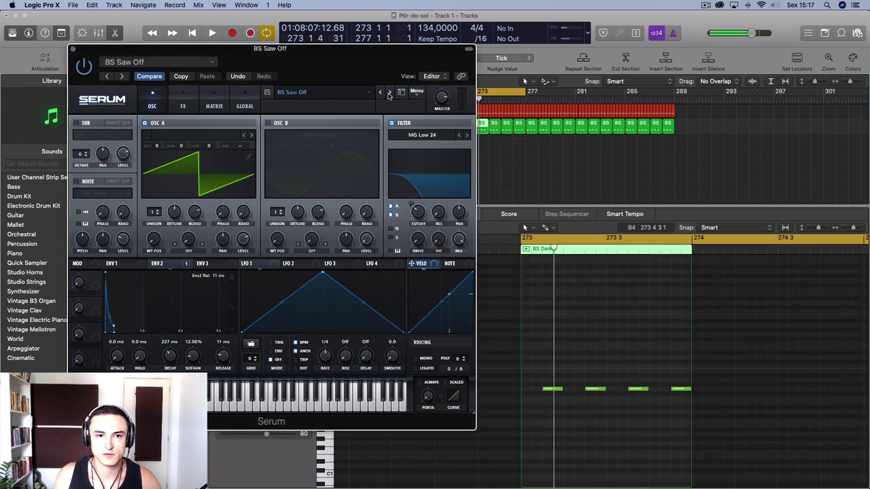
key("space")
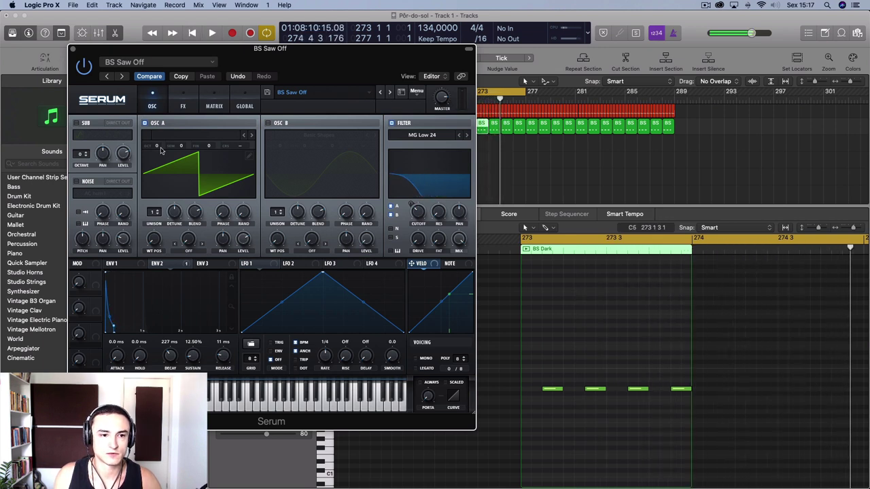
left_click_drag(159, 169, 160, 168)
key("space")
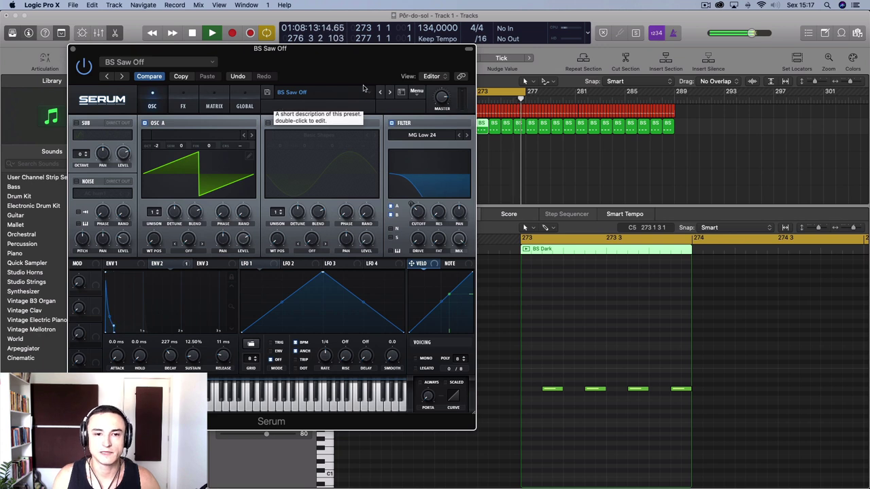
Step: Load and audition the BS Square Basic preset, then stop playback and select the first four BS Dark regions
left_click(389, 93)
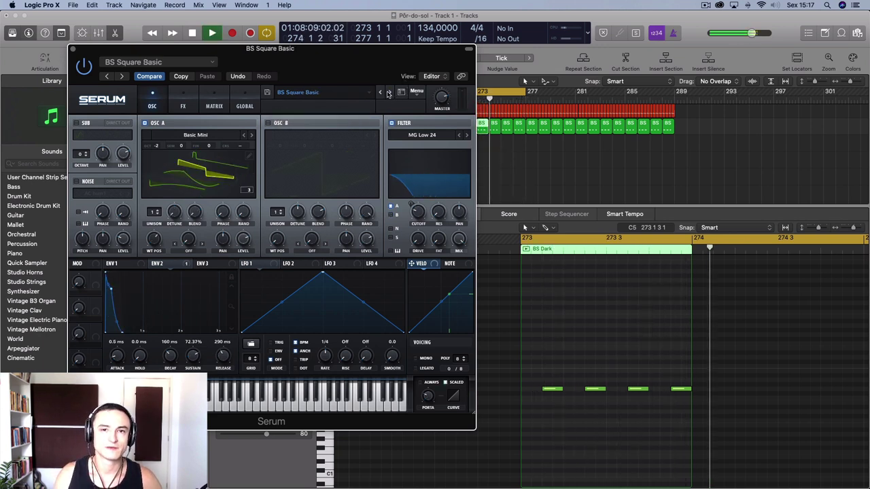
left_click(532, 139)
scroll(532, 140, "left", 5)
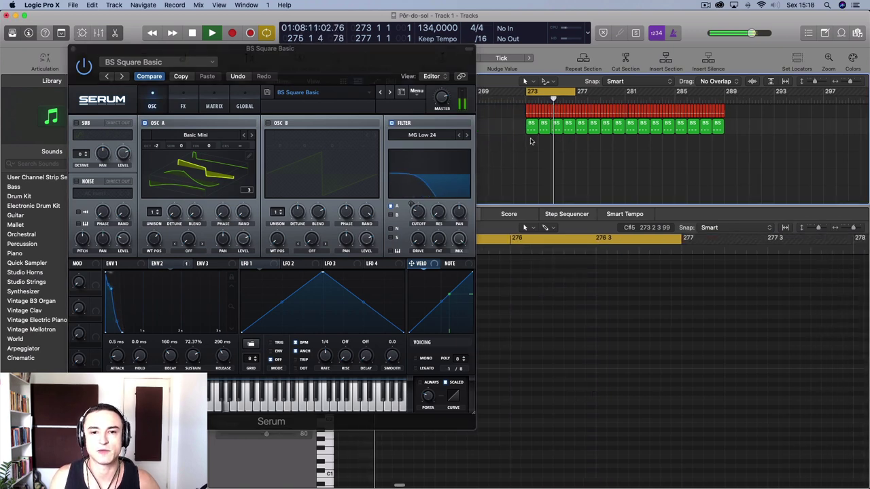
key("space")
left_click_drag(566, 139, 551, 128)
left_click(513, 127)
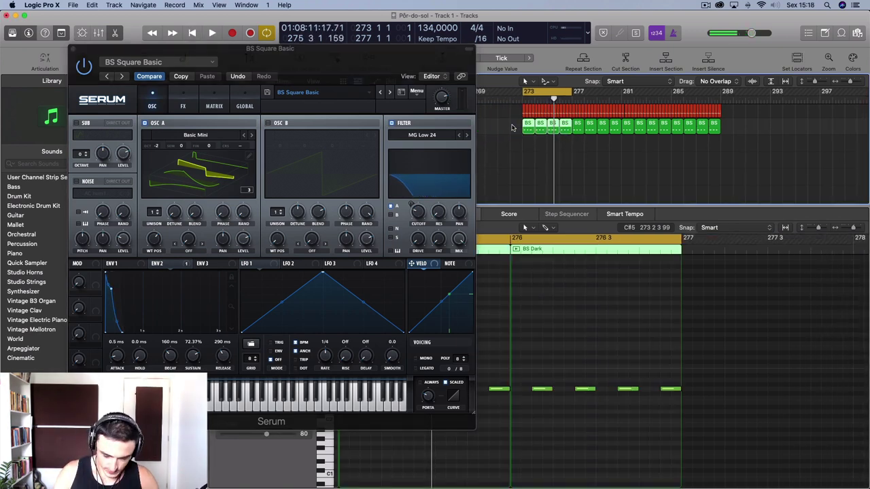
Step: Load the BS Square Glide preset and audition it with an added E4 note at 273 1 2 1
left_click(390, 93)
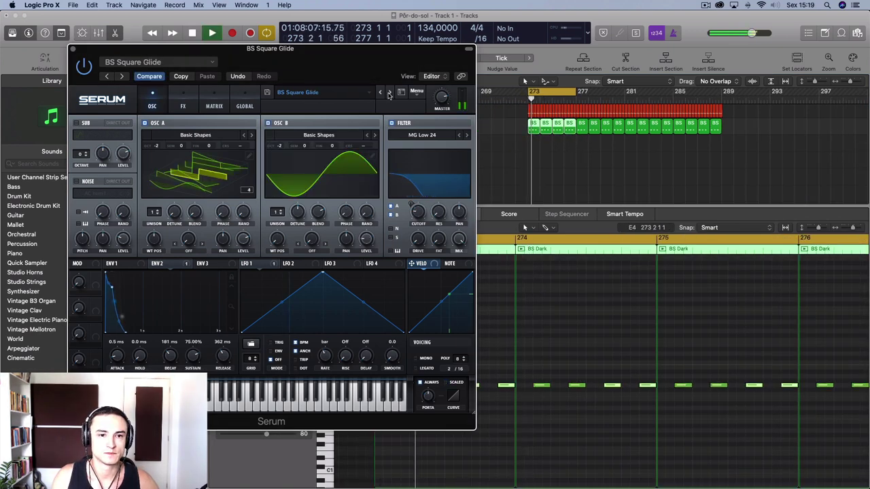
scroll(520, 273, "left", 5)
key("space")
left_click(626, 342)
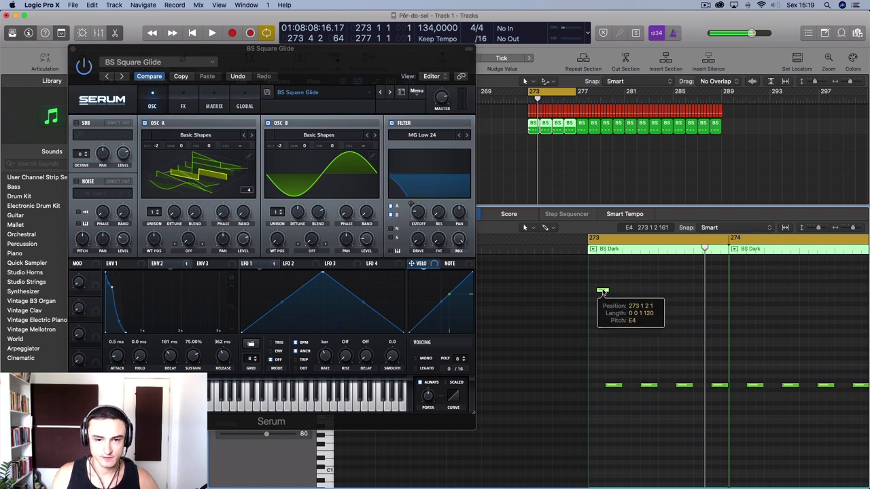
key("space")
key("space")
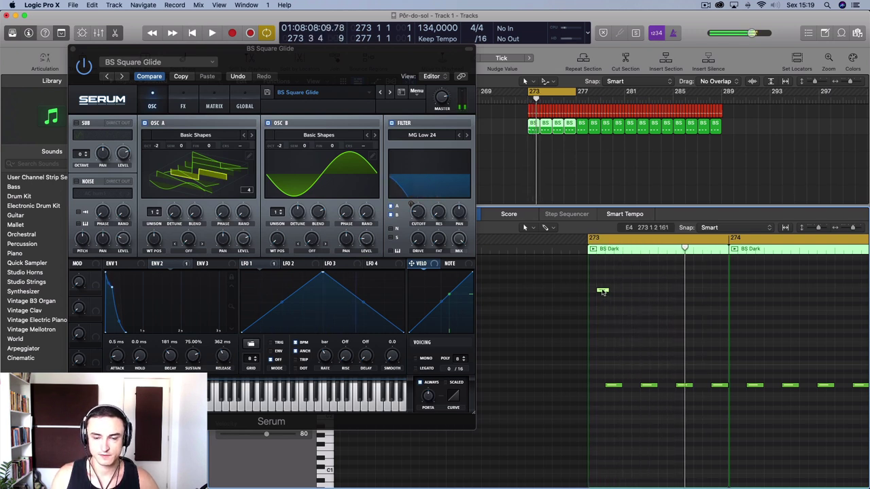
Step: Move the added E4 note down to G2 and raise the bass note right after it by an octave, auditioning the glide
left_click_drag(603, 293, 603, 387)
key("space")
key("space")
left_click(627, 386)
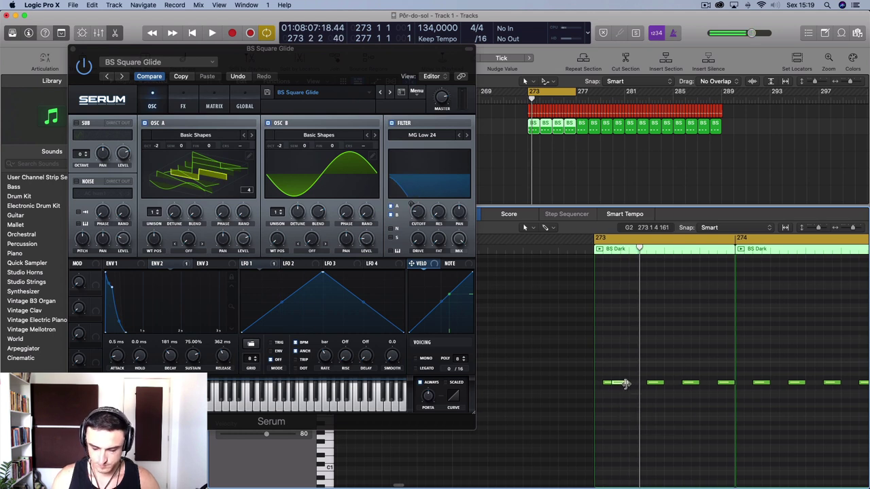
key("alt+shift+Up")
key("space")
key("space")
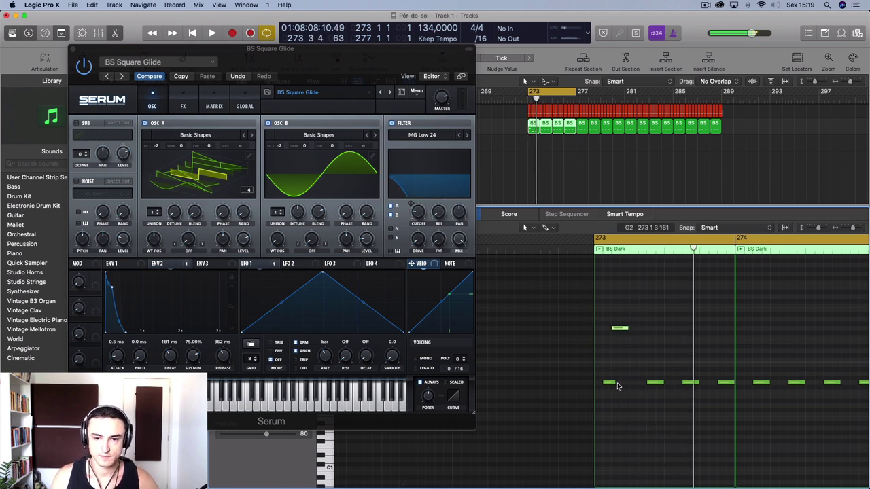
Step: Lengthen the first G2 note, move it to the start of bar 273 and shift the high glide note earlier
left_click_drag(611, 383, 616, 386)
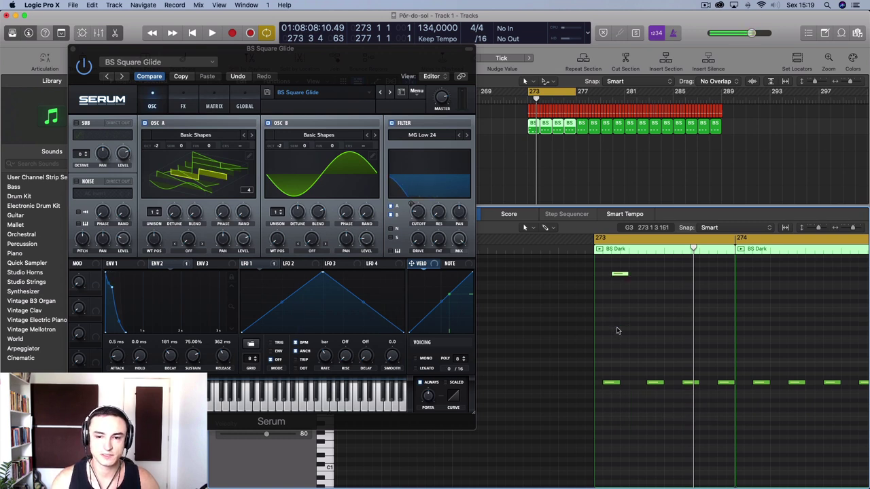
key("space")
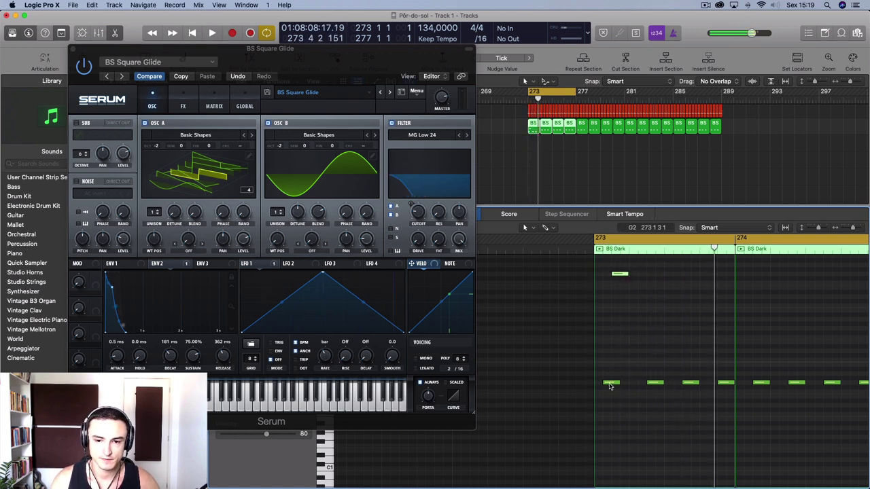
left_click_drag(611, 383, 602, 386)
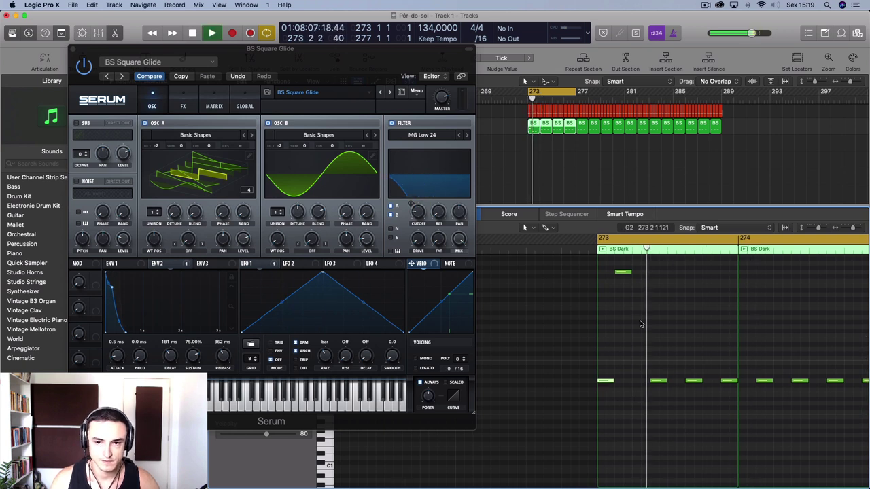
left_click_drag(622, 273, 604, 274)
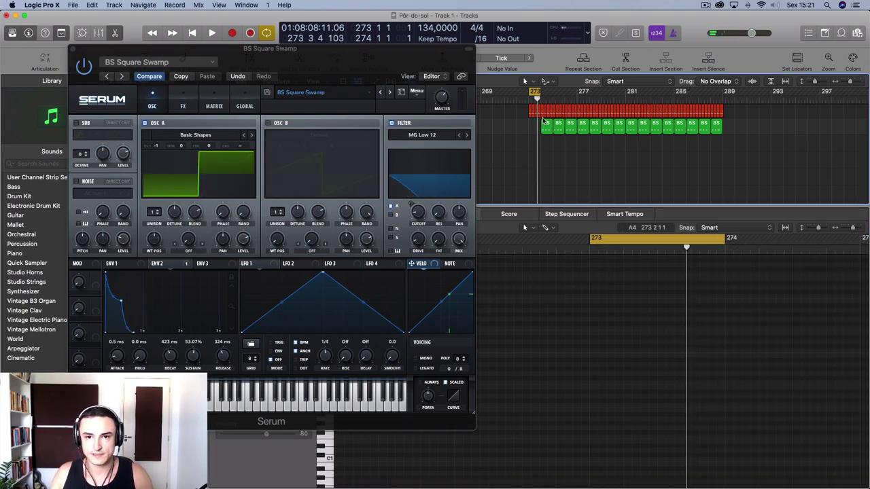
Step: Copy the nearest BS Dark region to bar 273 and audition BS Square Swamp with OSC A's octave set to -2
left_click_drag(547, 128, 534, 129)
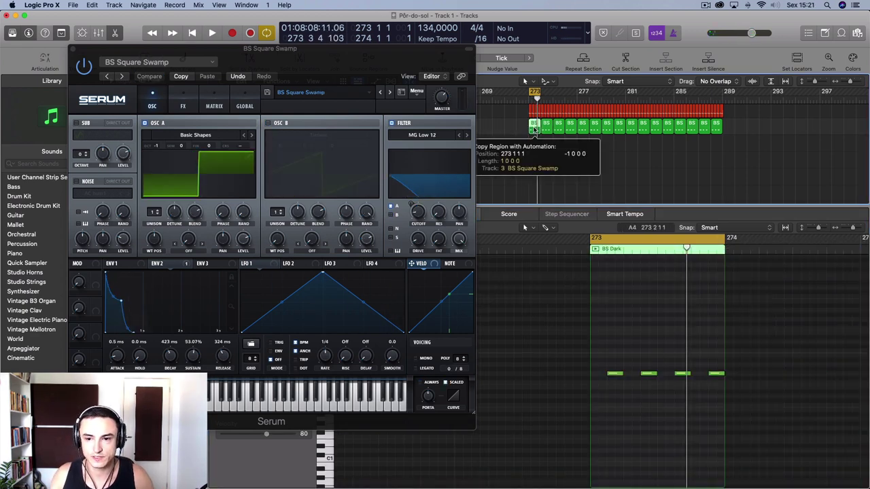
key("space")
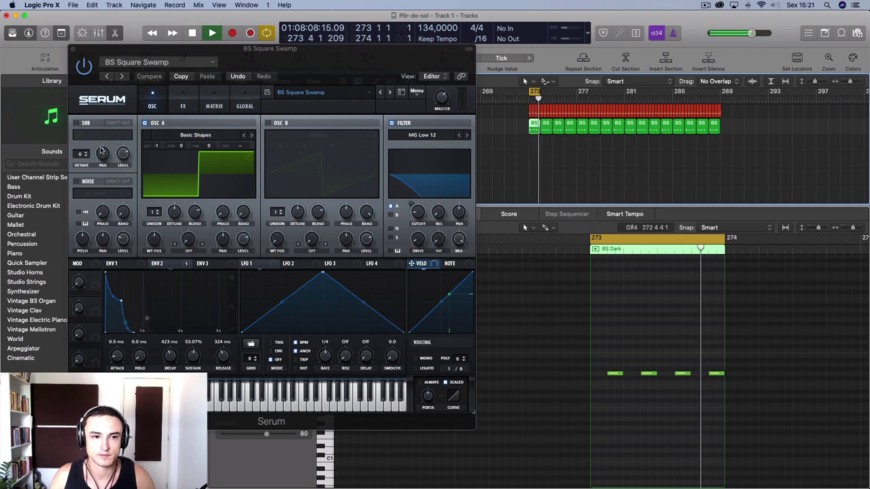
left_click_drag(155, 147, 157, 160)
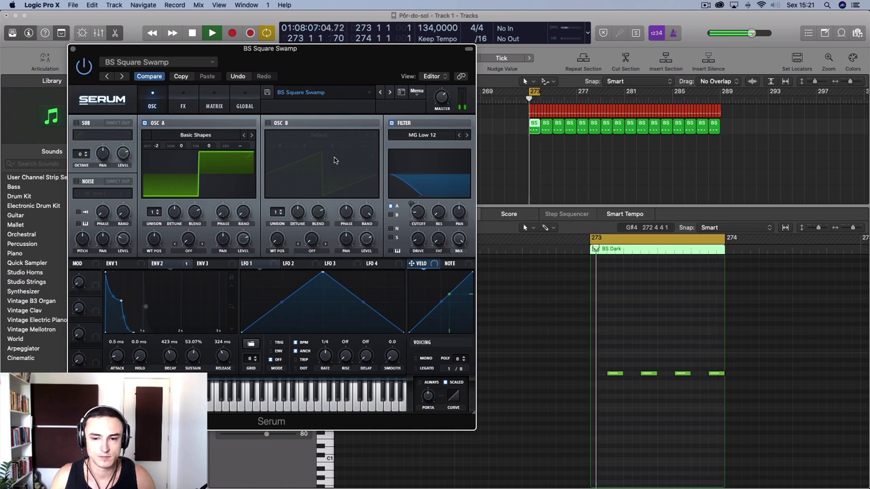
Step: Load the BS Twist preset from the BASS folder of the Perception Serum Presets user bank
left_click(356, 94)
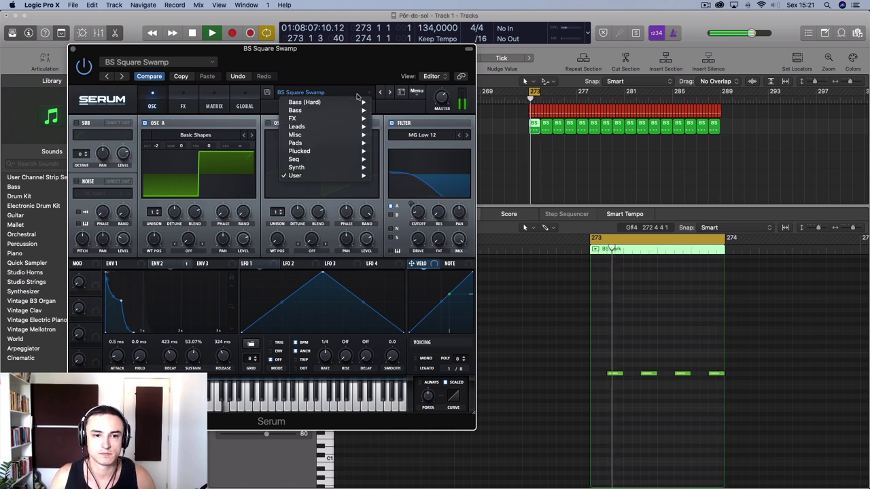
mouse_move(324, 176)
mouse_move(469, 232)
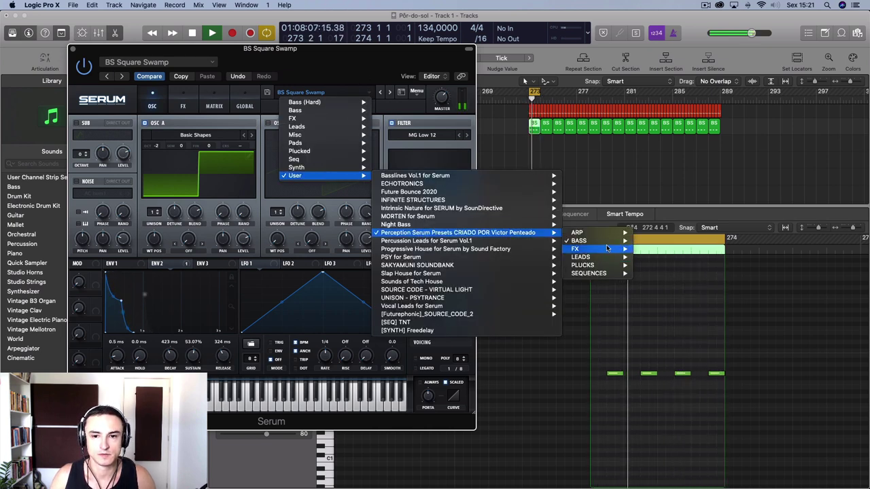
mouse_move(598, 243)
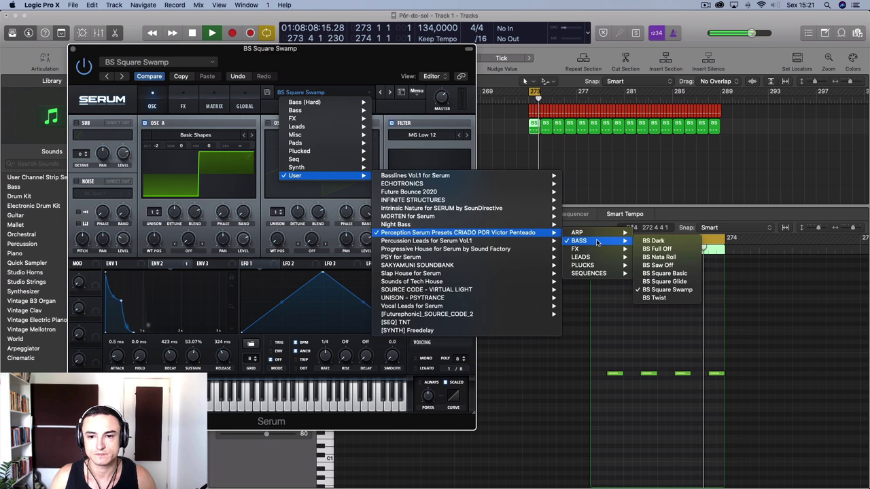
left_click(670, 297)
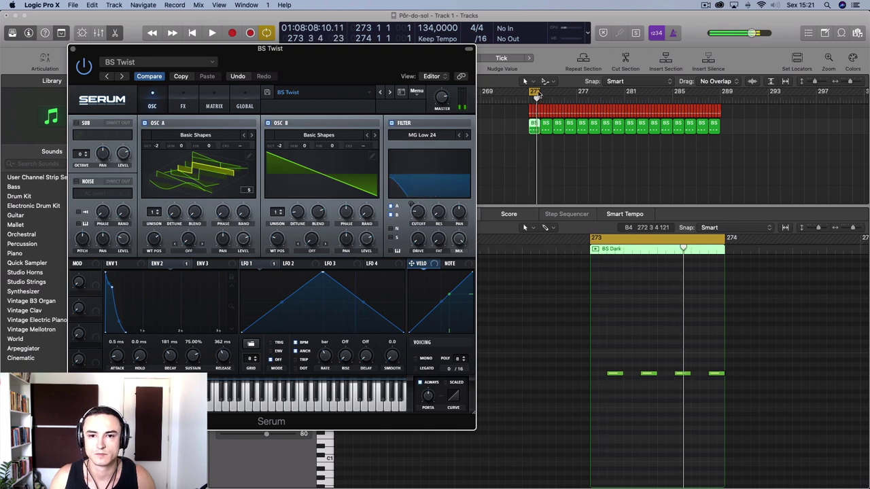
Step: Load the ARP Future Dry preset from the ARP folder of the Perception Serum Presets user bank on the Inst 2 track
left_click(129, 272)
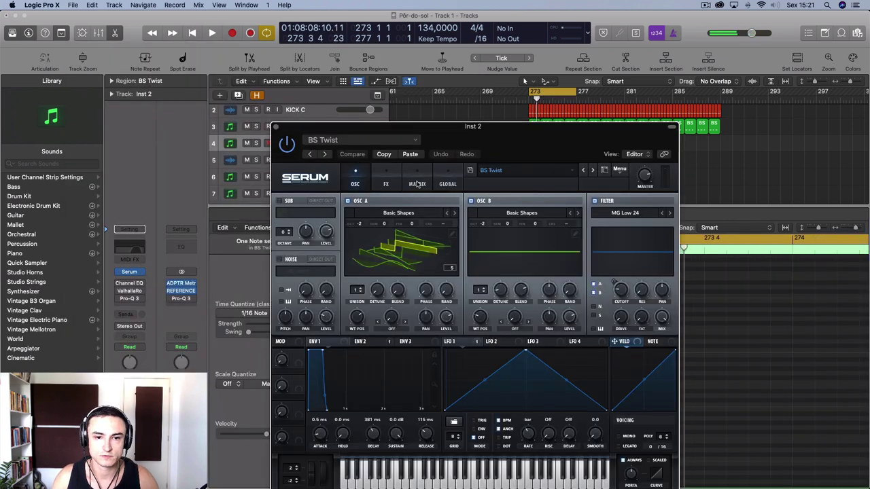
left_click(498, 170)
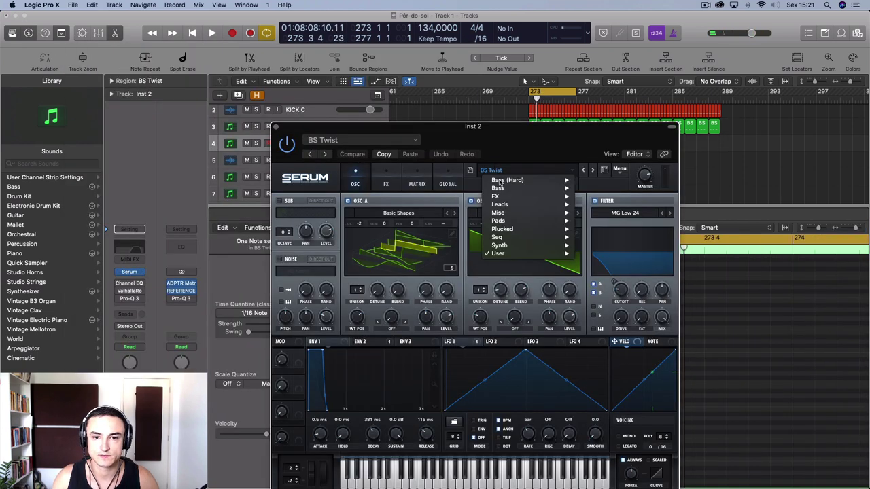
mouse_move(506, 253)
mouse_move(748, 311)
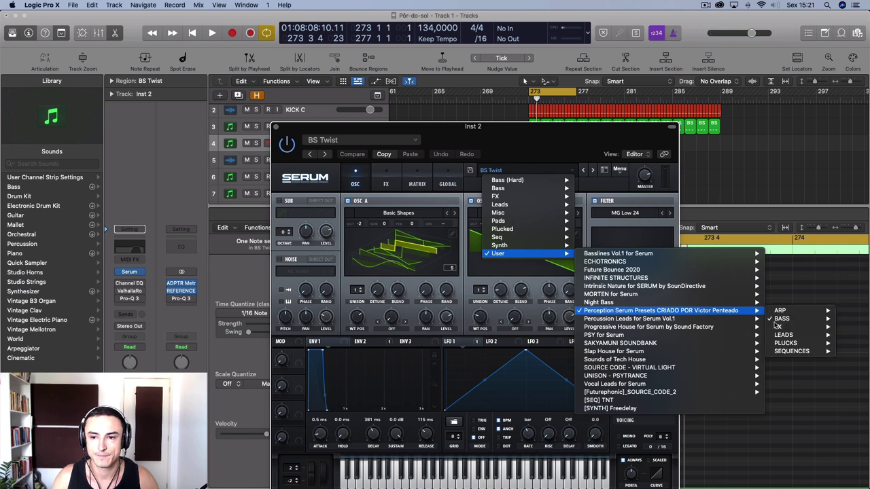
mouse_move(792, 312)
left_click(748, 310)
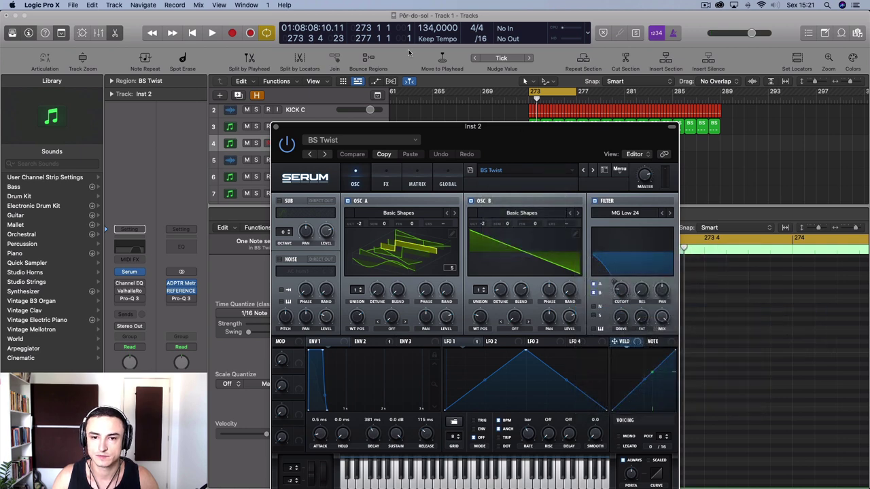
left_click_drag(317, 127, 517, 413)
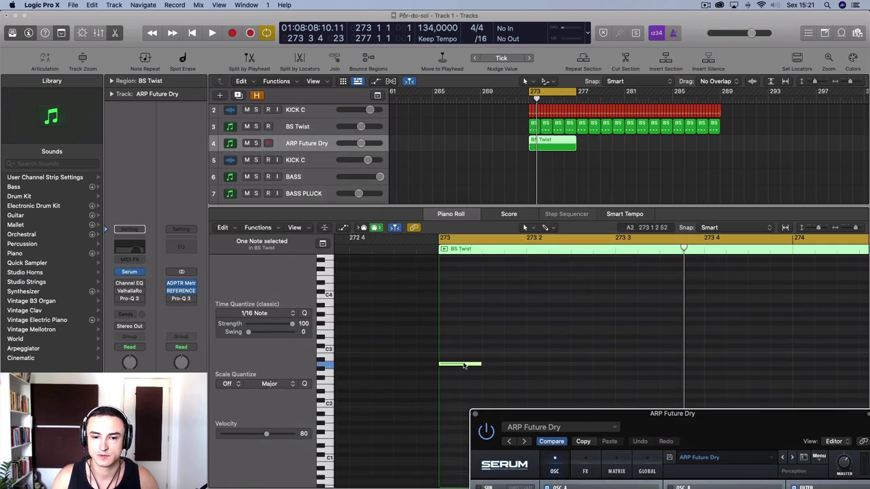
Step: Lower the single note in the BS Twist region slightly, extend it to bar 277 and start playback
left_click_drag(464, 365, 668, 385)
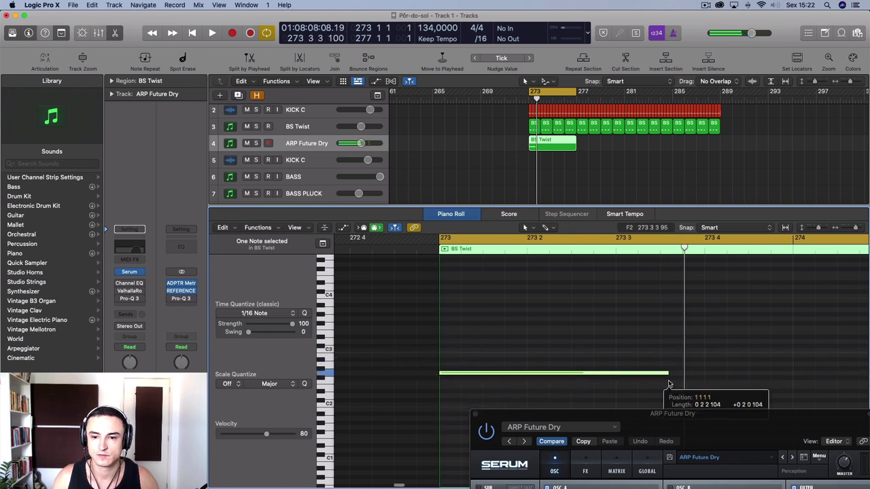
scroll(669, 382, "left", 2)
scroll(670, 380, "down", 5)
scroll(678, 381, "right", 4)
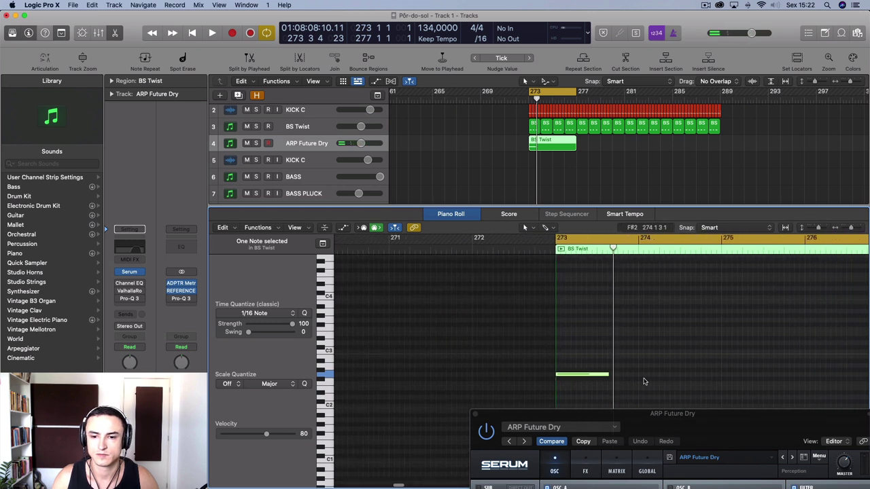
scroll(644, 381, "down", 3)
left_click_drag(619, 378, 720, 381)
key("space")
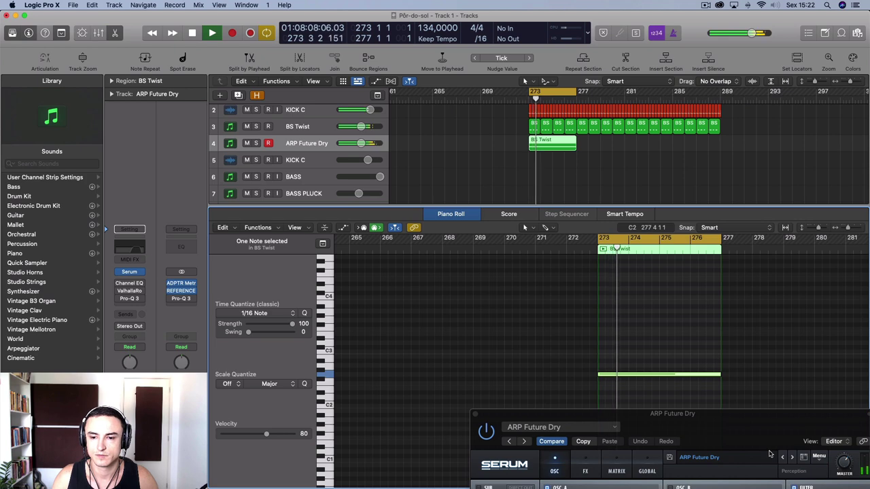
Step: Listen to ARP Future Dry, switch to ARP Future in the Hall and adjust its filter cutoff to about 274 Hz
left_click_drag(770, 454, 388, 89)
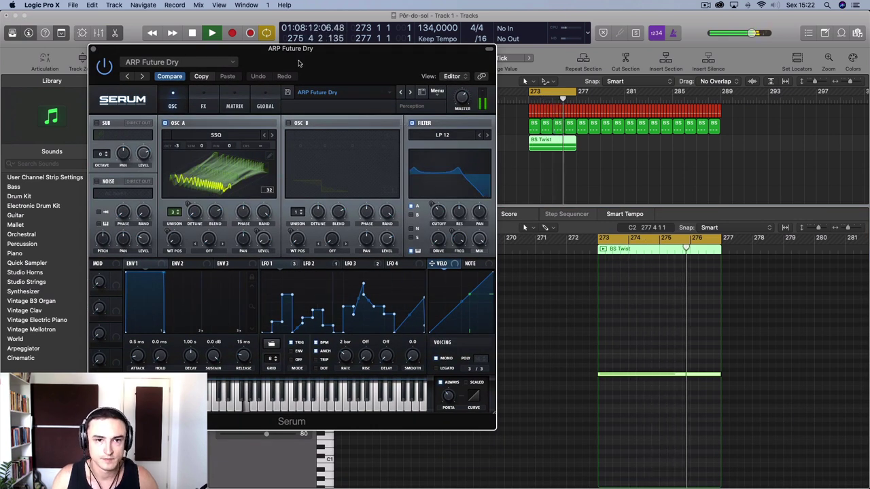
left_click_drag(298, 63, 365, 66)
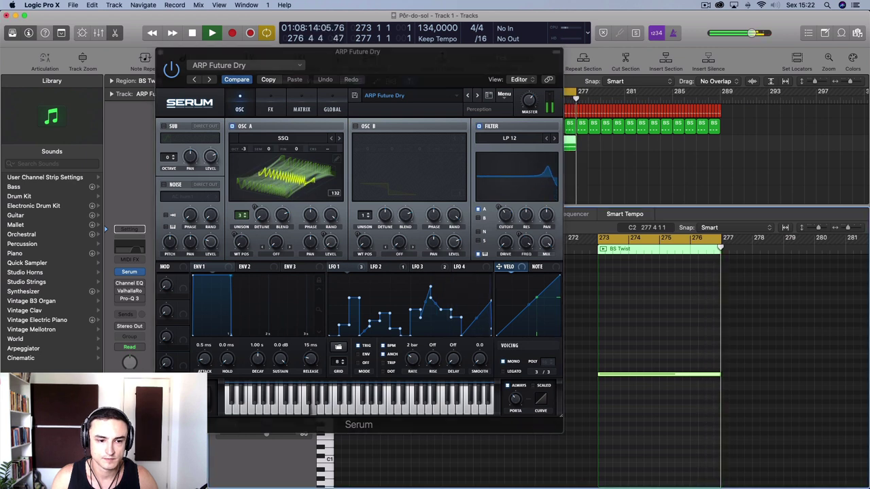
key("space")
left_click(476, 95)
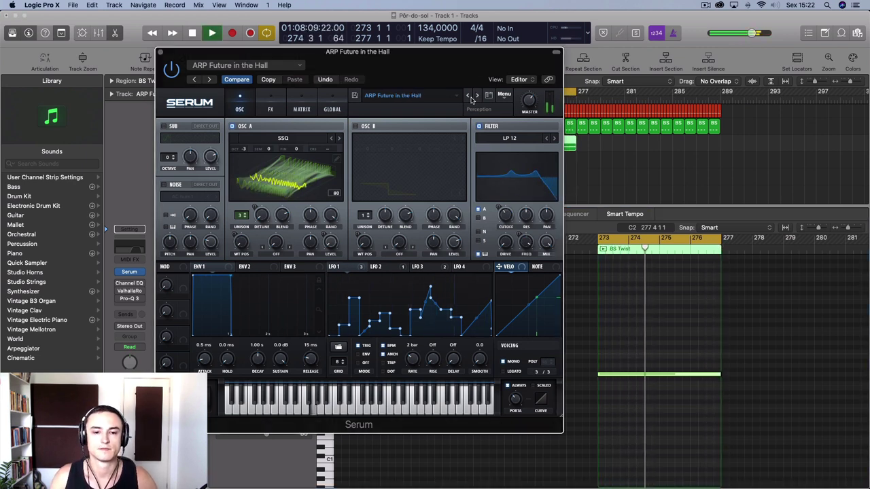
left_click_drag(508, 199, 501, 230)
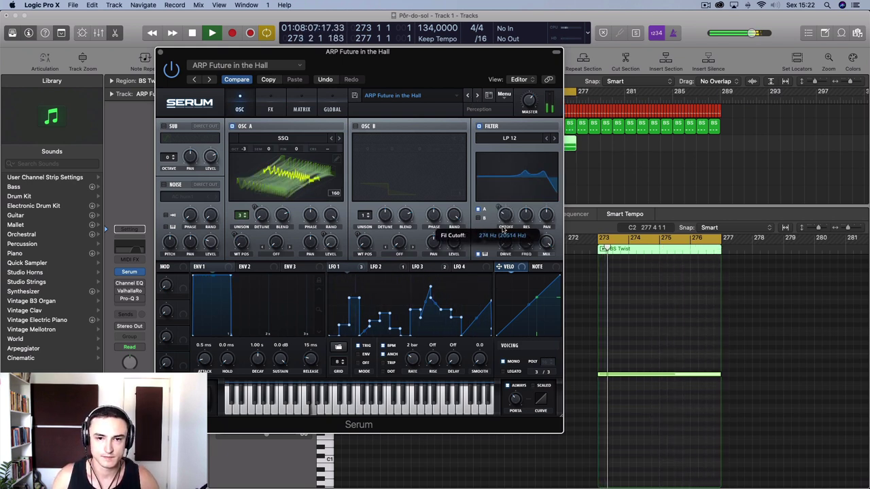
Step: Audition the ARP Roll and Rock preset with the held note raised an octave and LFO 2's rate set to one bar
left_click(477, 96)
left_click_drag(604, 341, 637, 395)
key("alt+shift+Up")
key("space")
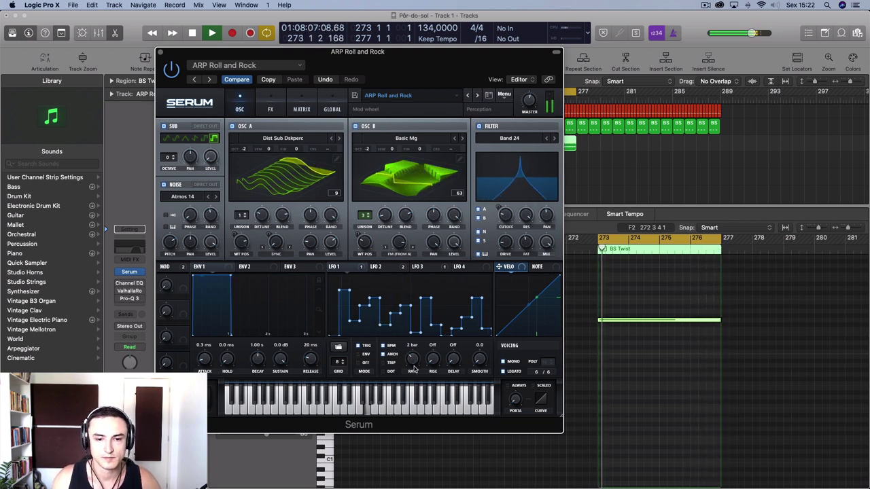
left_click(379, 268)
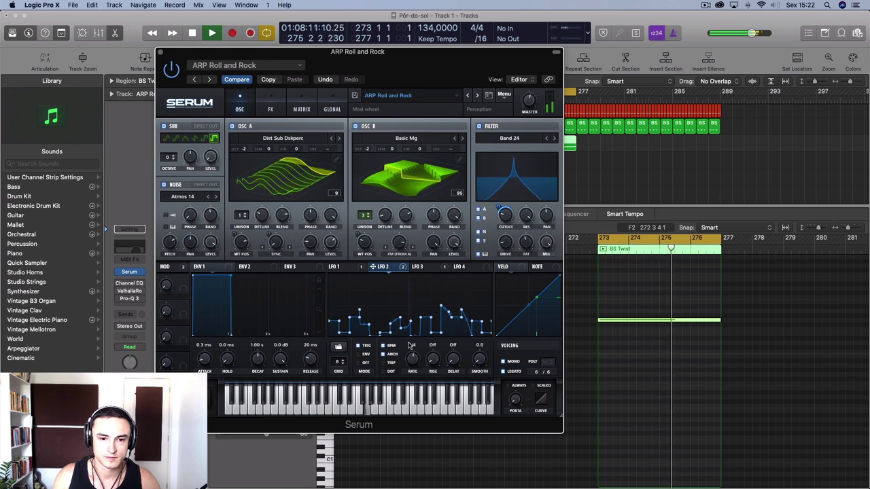
left_click_drag(410, 350, 406, 358)
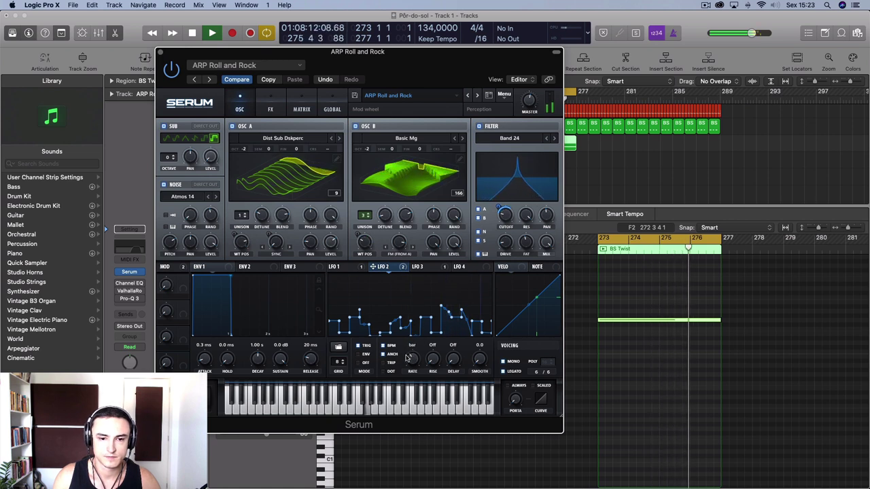
Step: Audition the ARP TB01 preset while sweeping its filter cutoff and its Delay and Flange macros
left_click(474, 95)
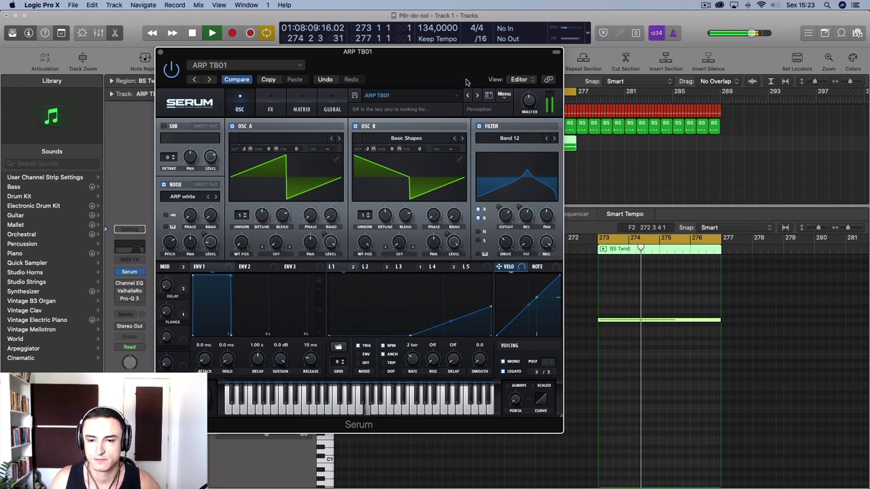
left_click_drag(422, 65, 388, 10)
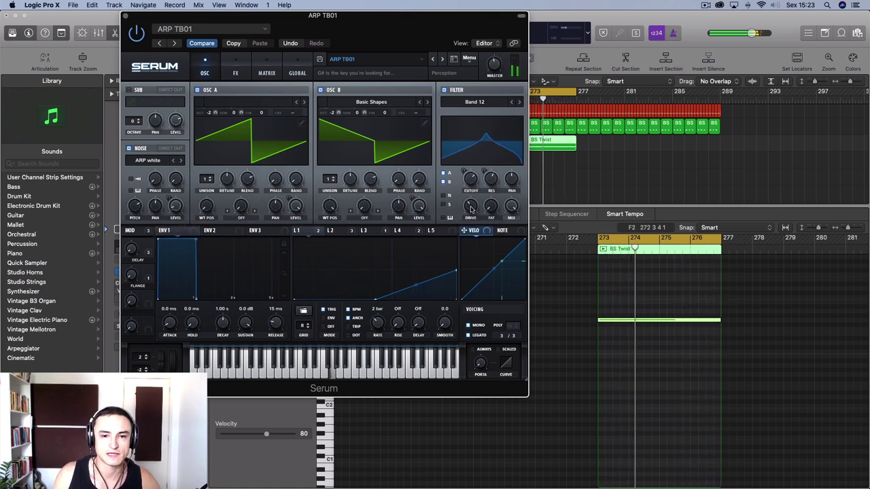
left_click_drag(471, 179, 471, 215)
left_click_drag(135, 251, 135, 250)
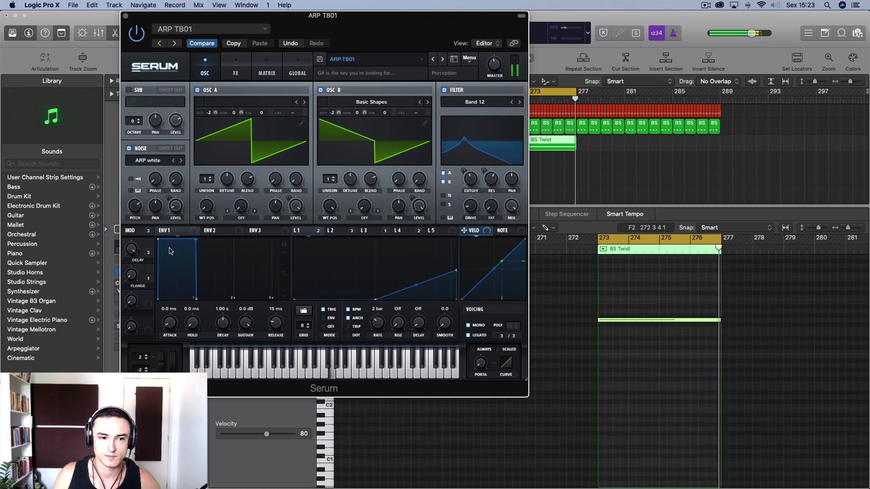
left_click_drag(129, 271, 128, 220)
left_click_drag(129, 251, 134, 335)
mouse_move(131, 275)
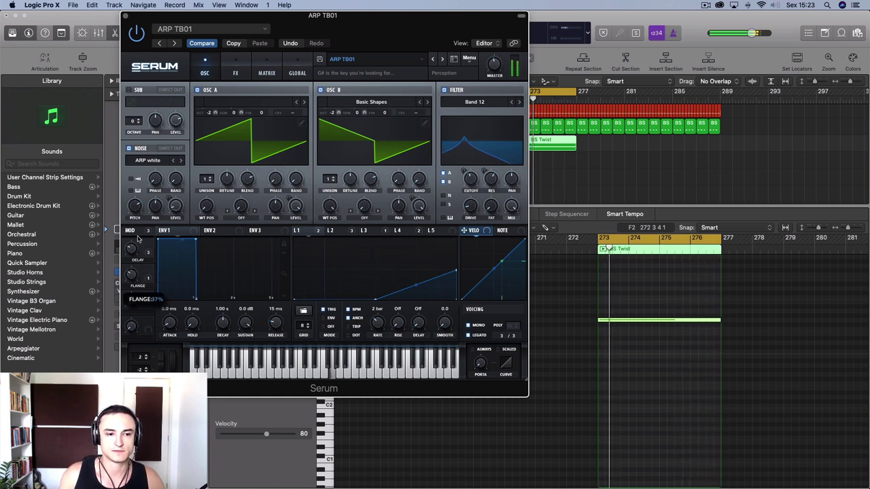
left_click_drag(472, 180, 474, 150)
Step: Audition the ARP Under the mind preset while sweeping its Filter macro
left_click(444, 61)
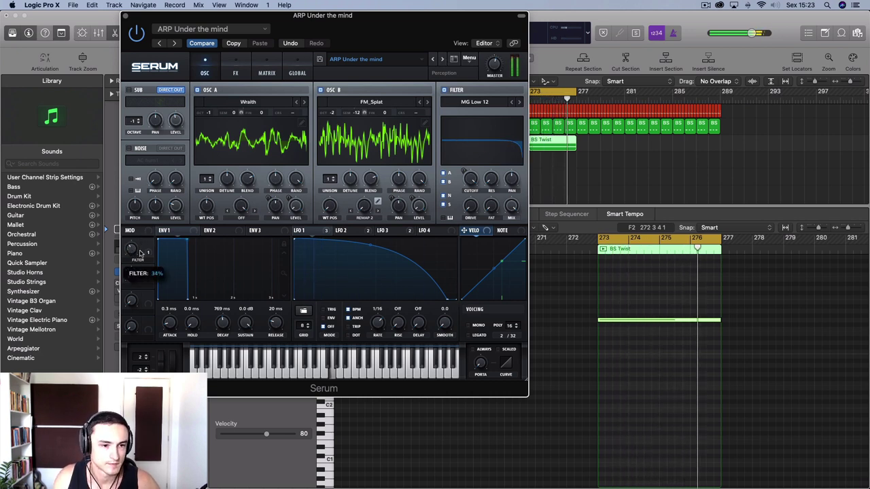
left_click_drag(138, 264, 134, 258)
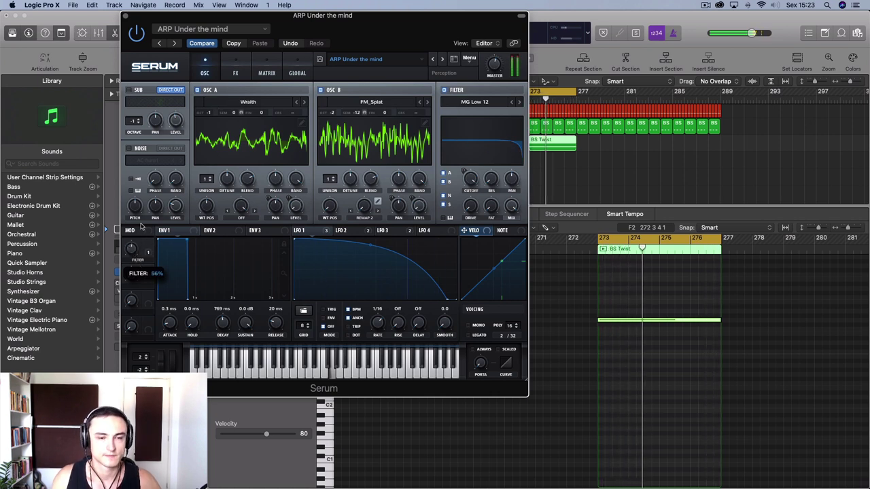
left_click_drag(133, 263, 113, 222)
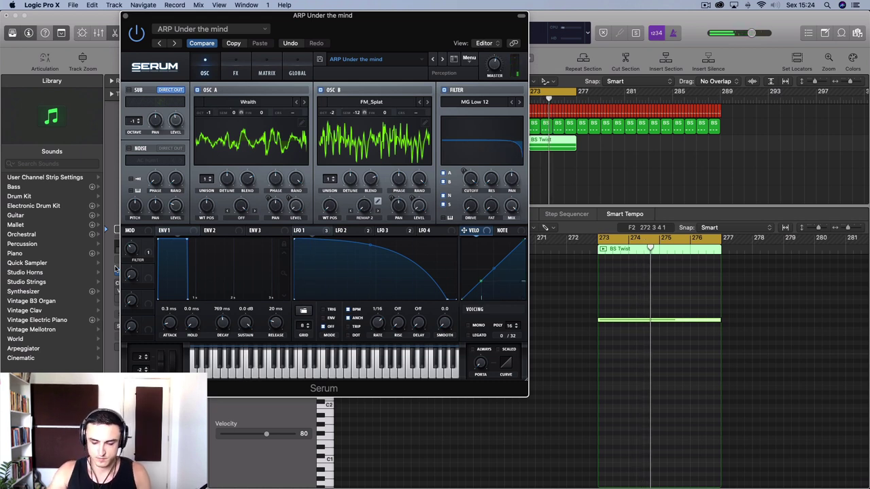
Step: Load the FX Downer World preset from the FX folder of the Perception user bank and play it with the bassline
left_click(443, 59)
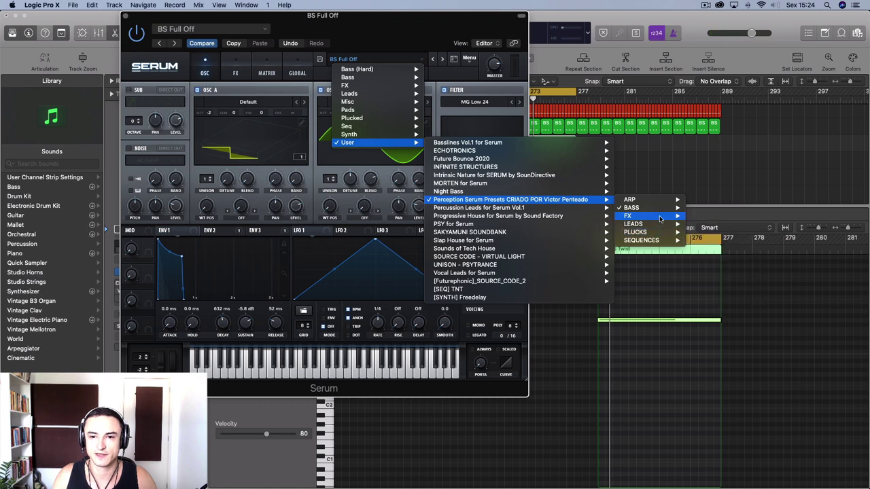
mouse_move(632, 216)
left_click(716, 217)
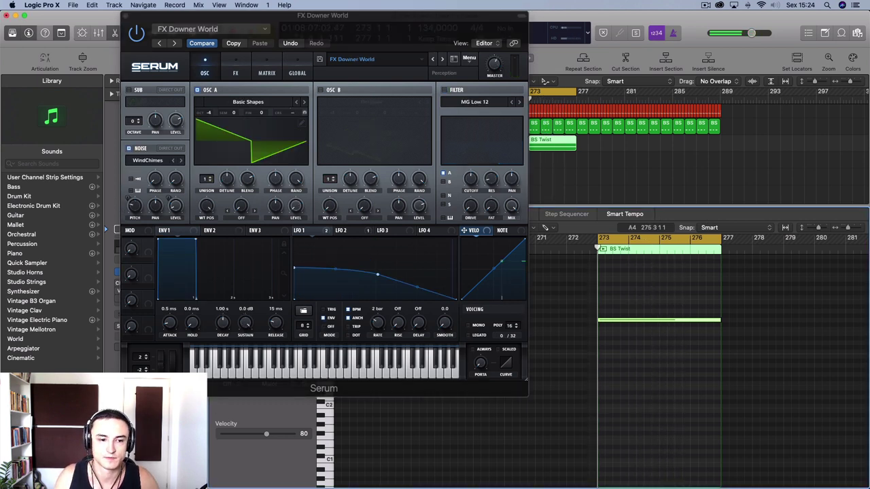
key("space")
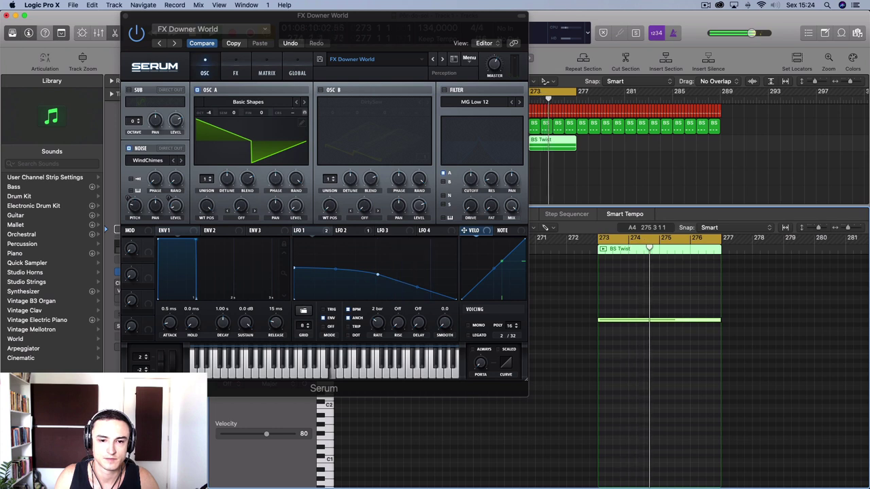
Step: Examine the LFO 2 curve and rate of FX Downer World and replay the loop
scroll(550, 313, "down", 1)
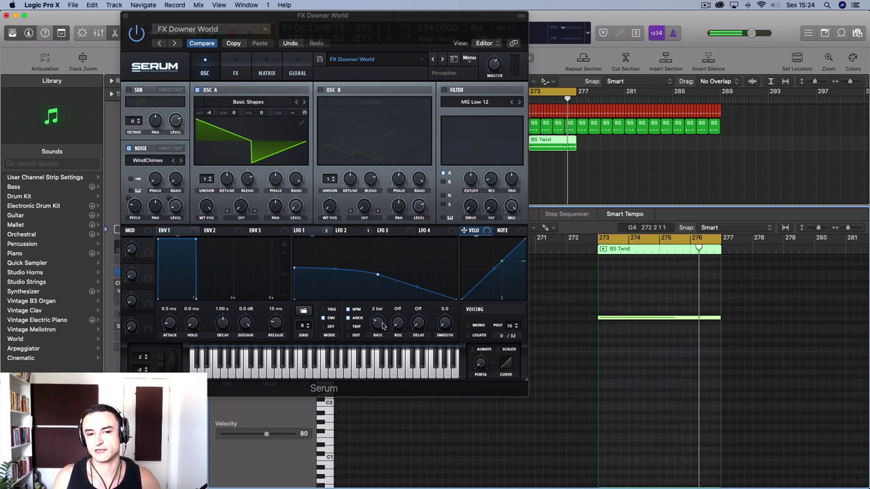
left_click(395, 234)
left_click(369, 234)
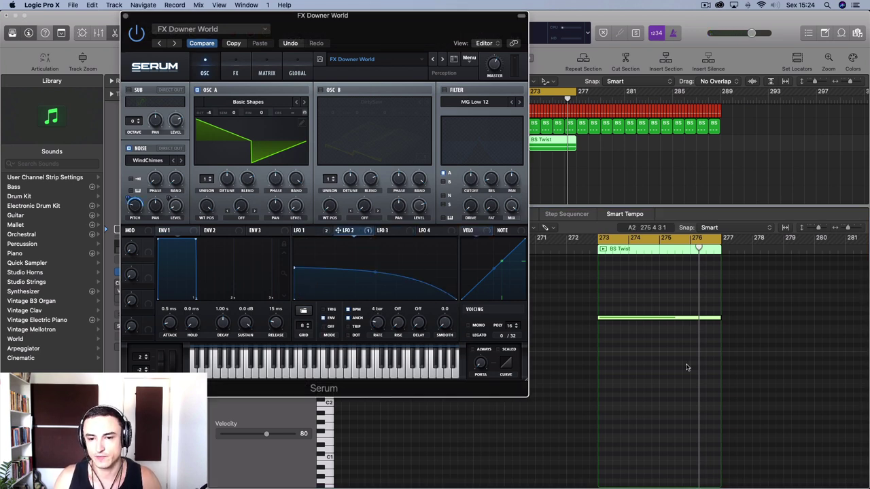
key("space")
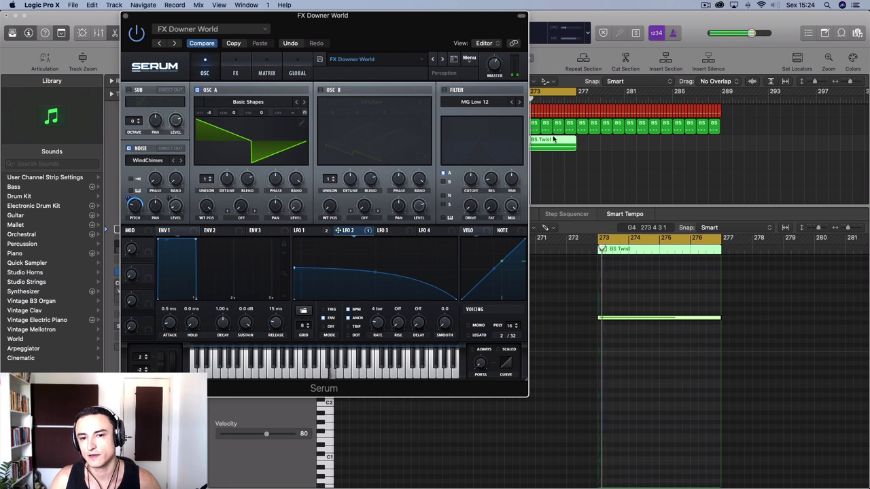
Step: Extend the cycle range to bar 289 so it spans 16 bars, and close the Serum window
scroll(601, 121, "left", 3)
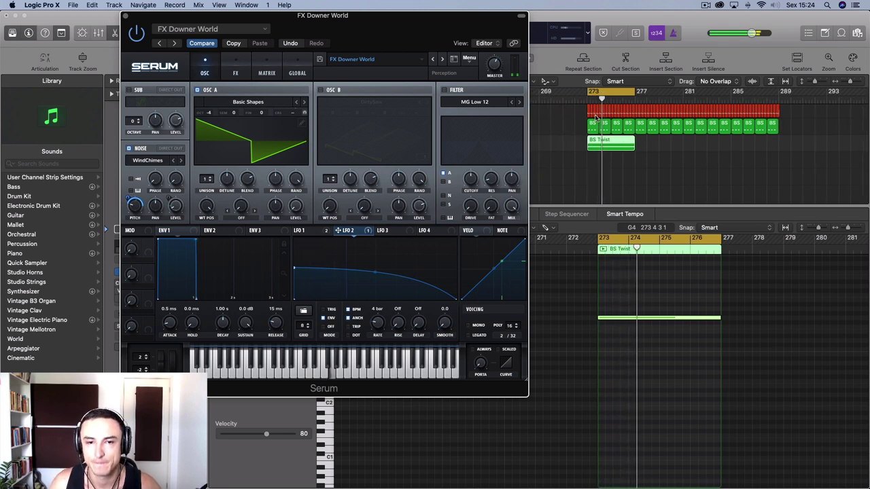
scroll(565, 167, "down", 1)
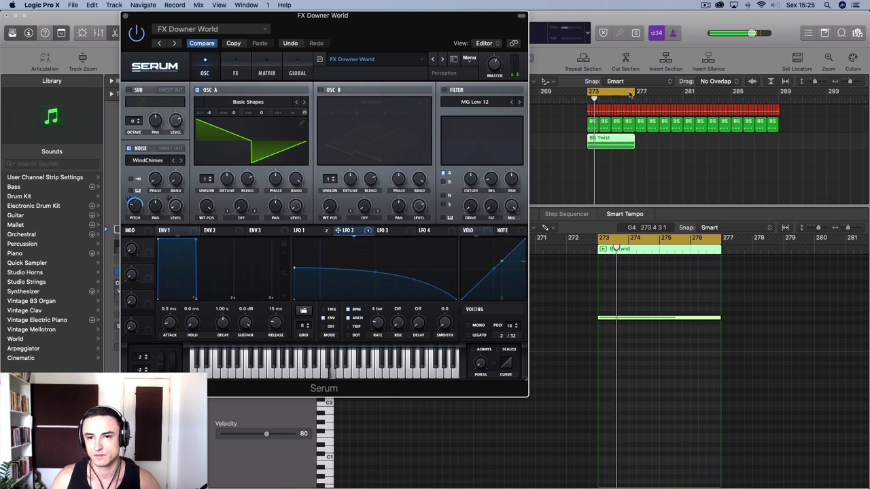
left_click_drag(635, 91, 780, 132)
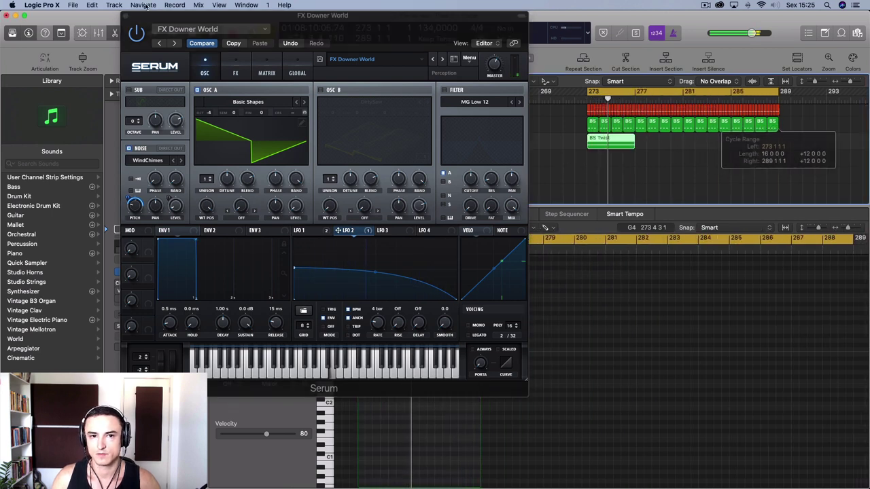
key("super+w")
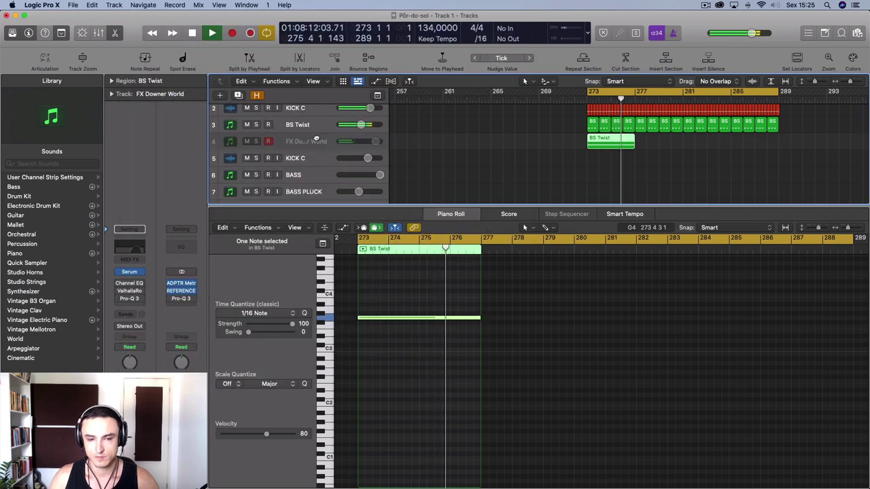
Step: Duplicate the FX Downer World track without its region and open the new track's Serum during playback
key("space")
key("super+d")
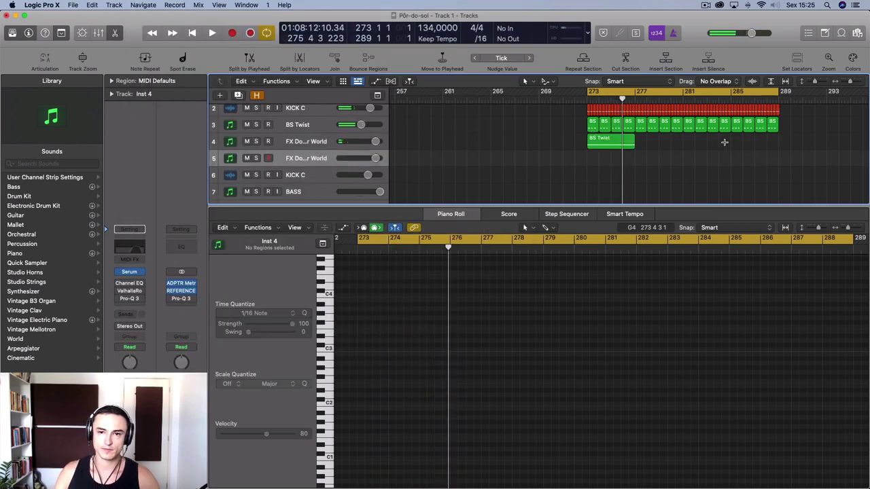
key("space")
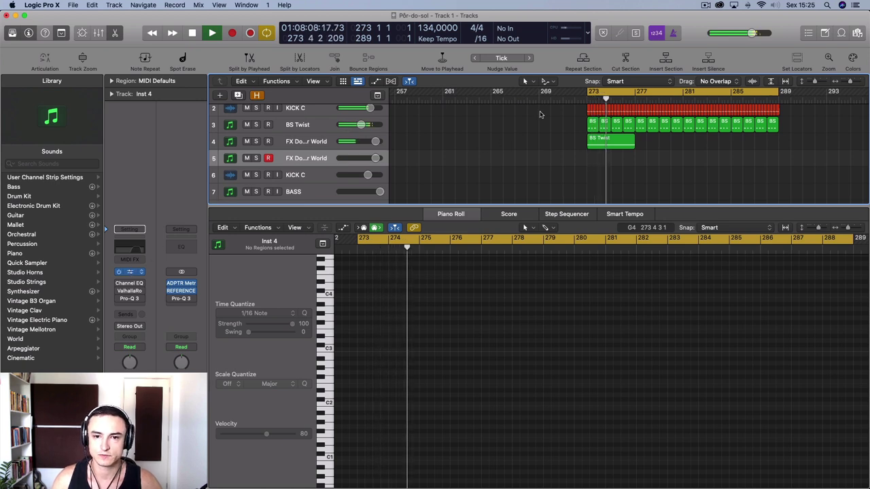
left_click(130, 271)
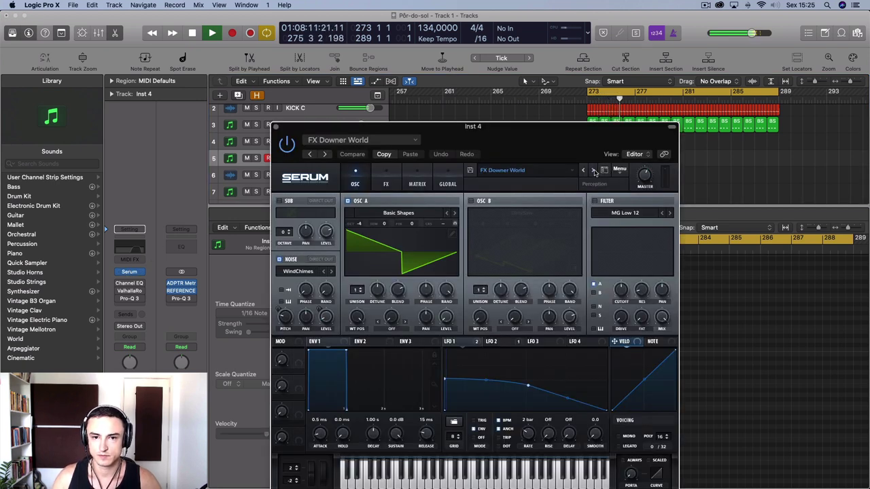
Step: Audition the Perception FX presets in order from FX Downing through FX Laser X, FX Talking Earth and FX Uplifter 1 to FX Wuff
left_click(593, 170)
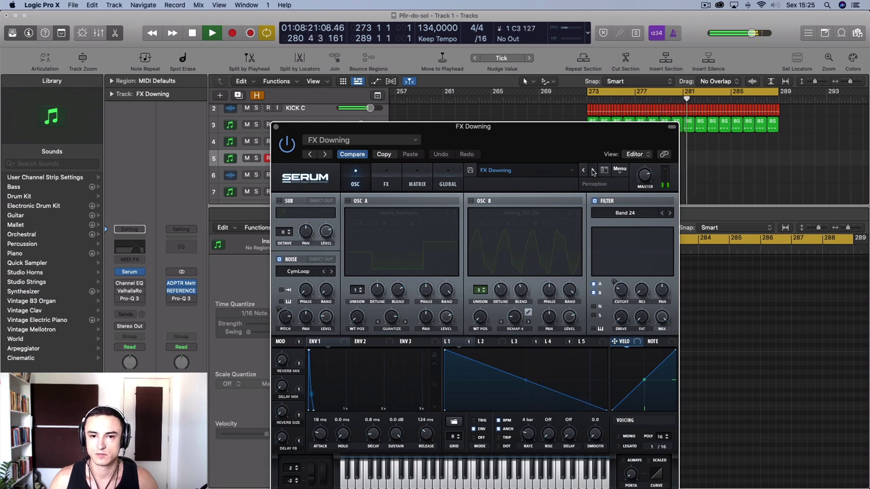
left_click(592, 171)
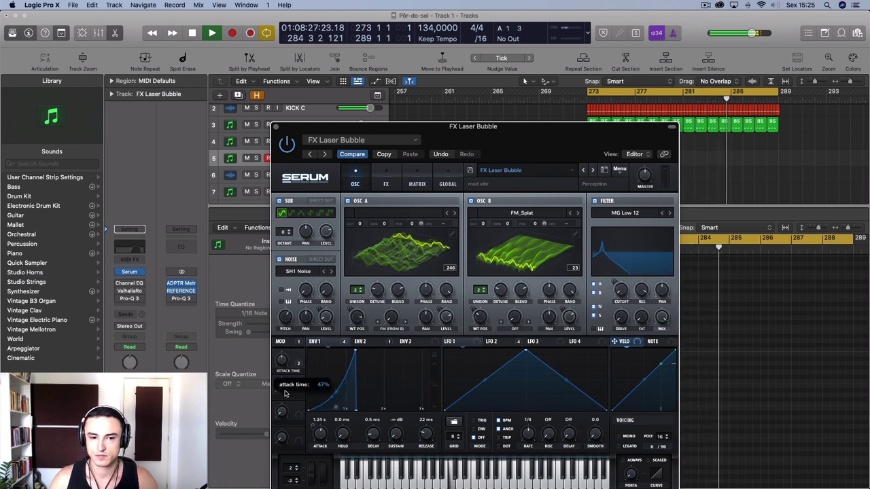
left_click(594, 170)
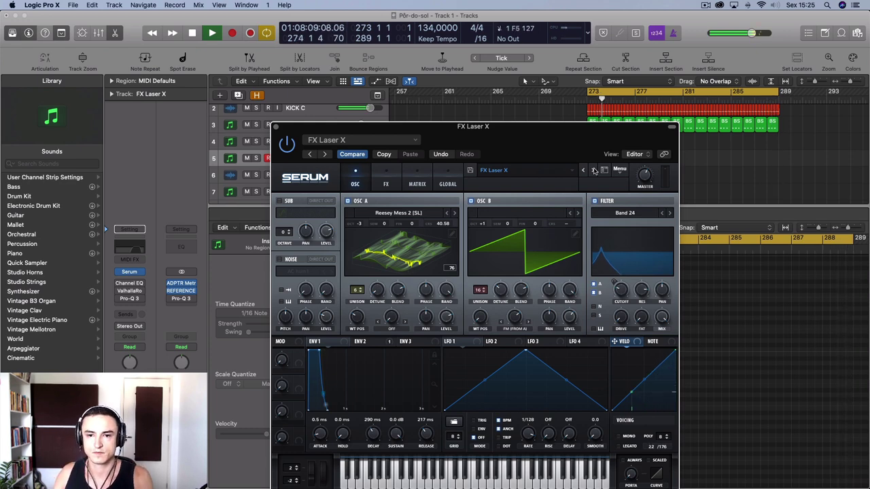
left_click(594, 171)
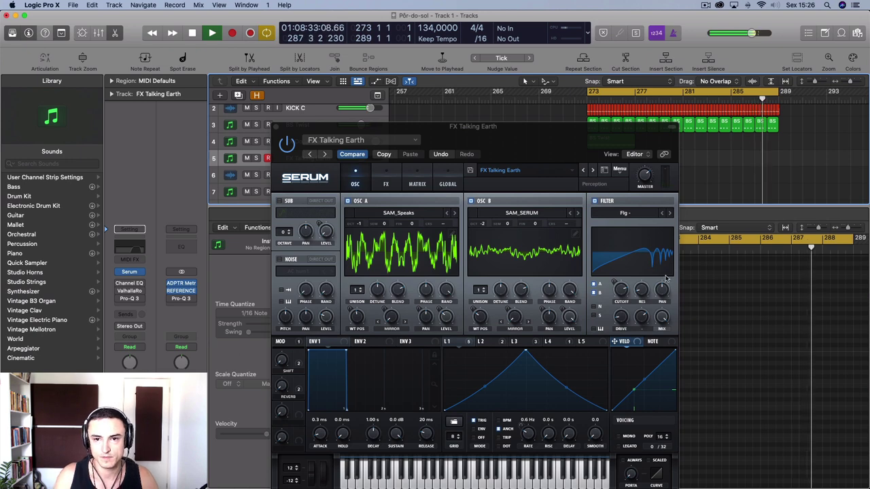
left_click(592, 171)
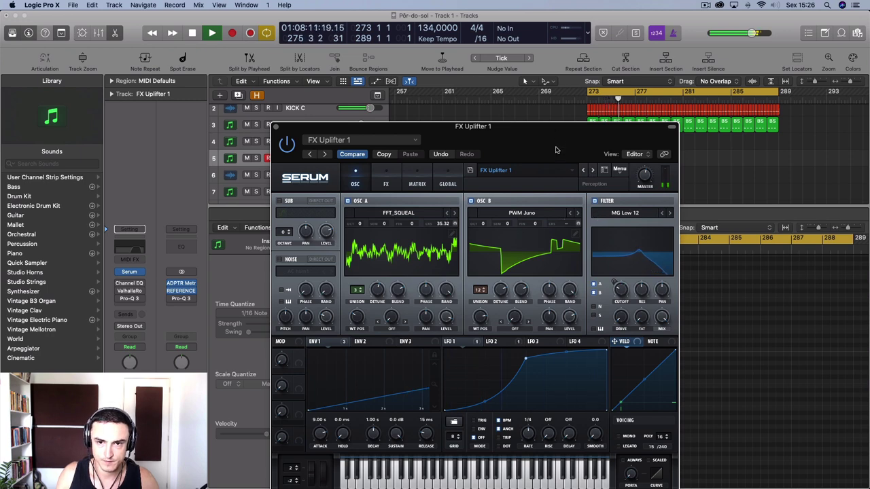
left_click_drag(555, 149, 494, 79)
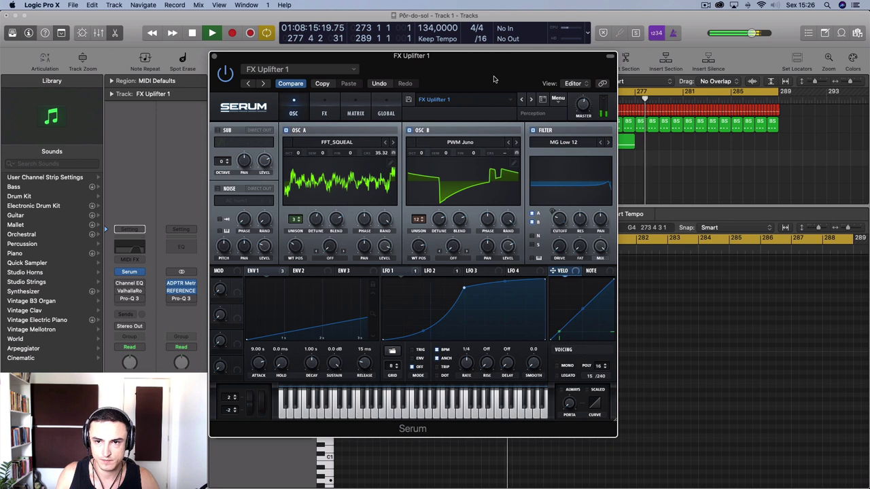
left_click(532, 99)
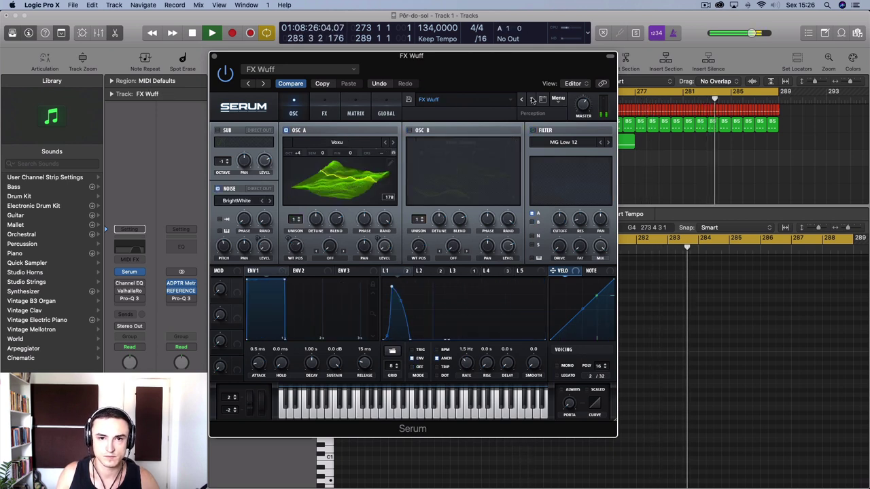
Step: Audition the lead presets in order from LD Basic Sawlead 2 through LD Flangered, LD Fm Growl and LD Goa Hard to LD Randomic Awe
left_click(533, 99)
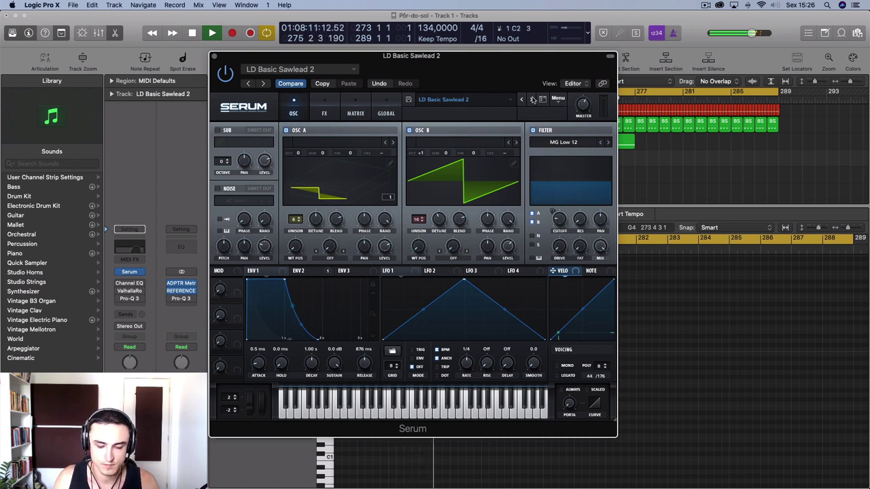
left_click(532, 100)
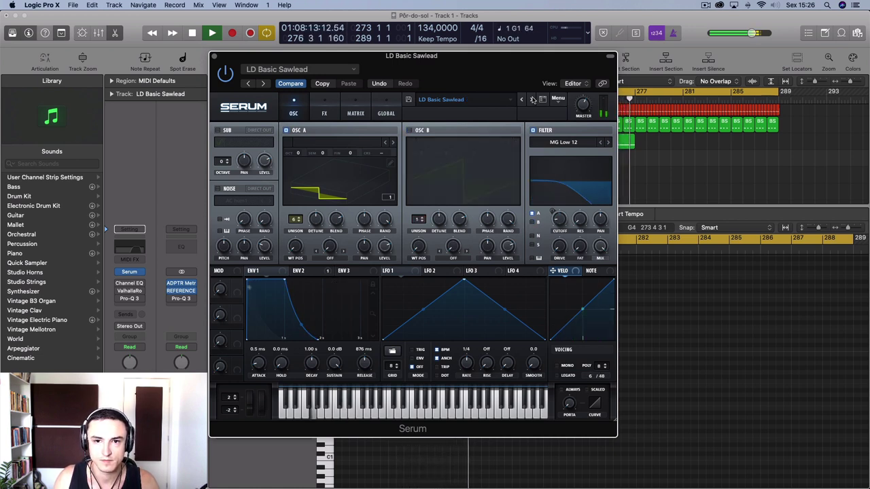
left_click(532, 100)
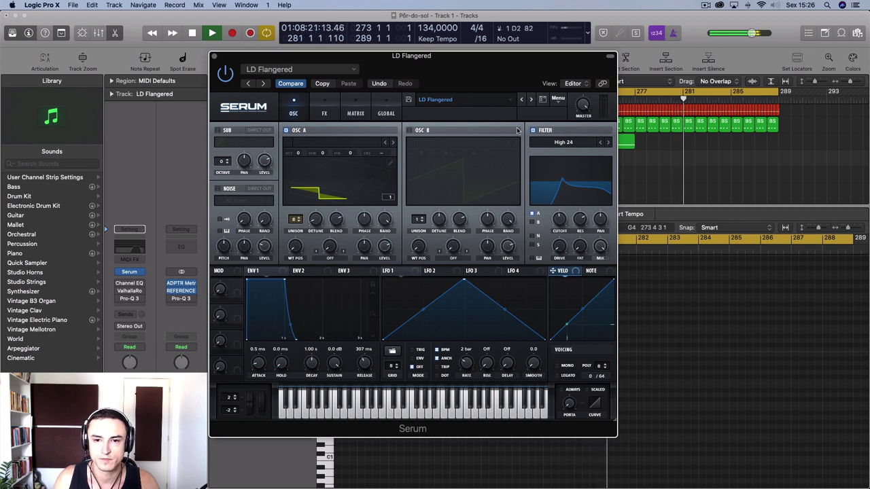
left_click(532, 100)
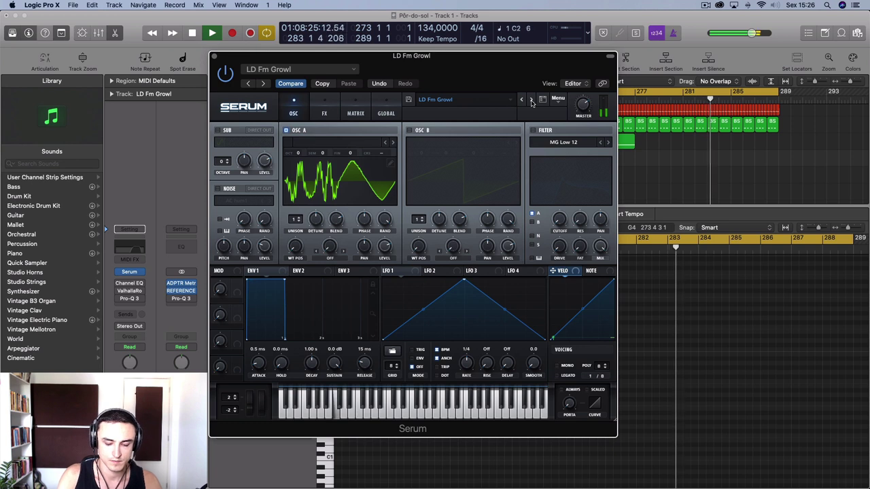
left_click(532, 100)
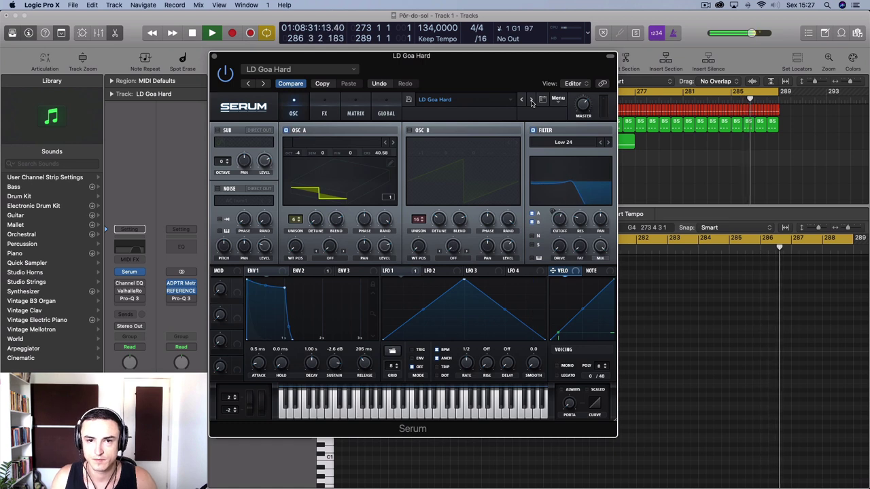
left_click(531, 99)
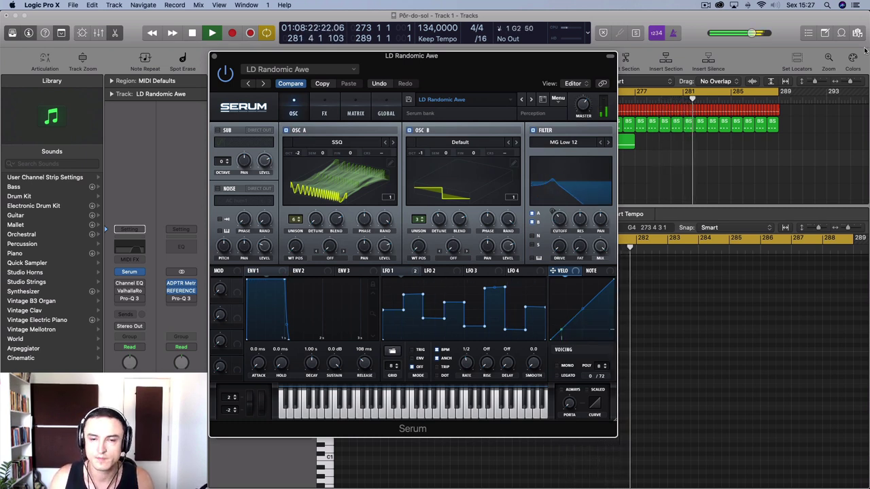
Step: Audition the LD Square, LD Talking 1, LD UAUA and PL Astrix Style presets over the bassline
key("space")
left_click(532, 100)
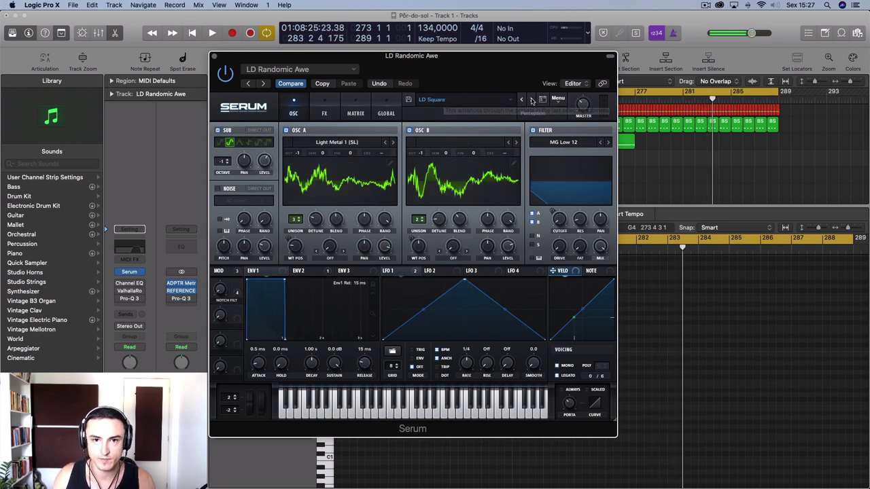
left_click(532, 100)
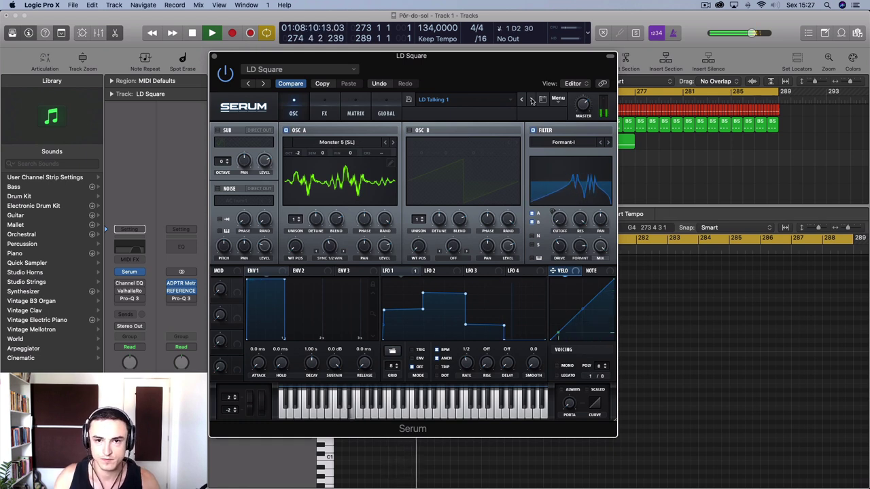
left_click(532, 100)
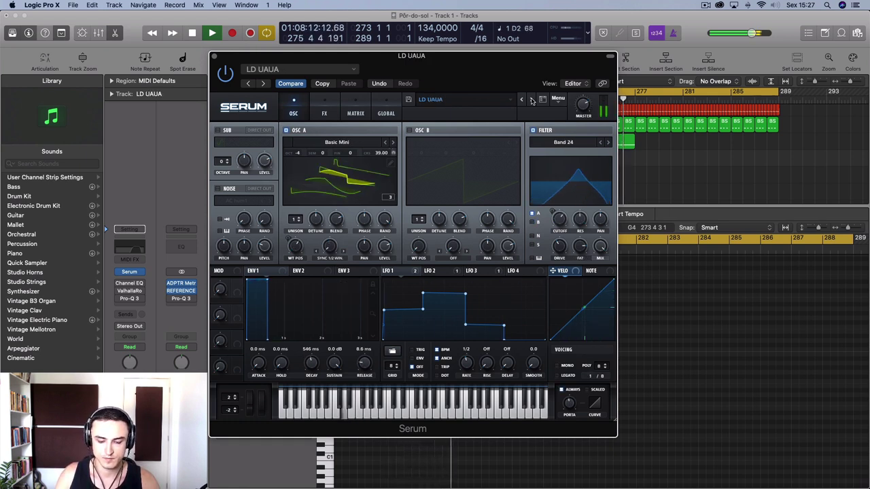
left_click(532, 100)
key("space")
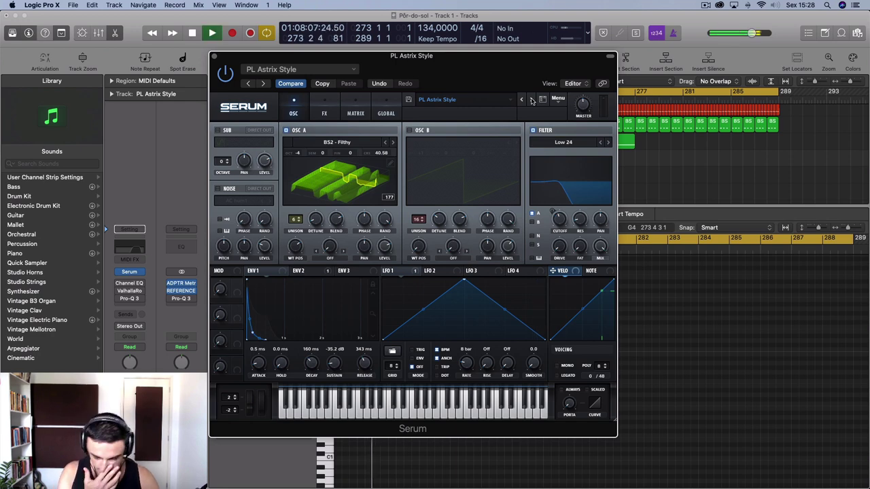
Step: Add the Arpeggiator MIDI effect ahead of Serum on the PL Astrix Style track
left_click(130, 229)
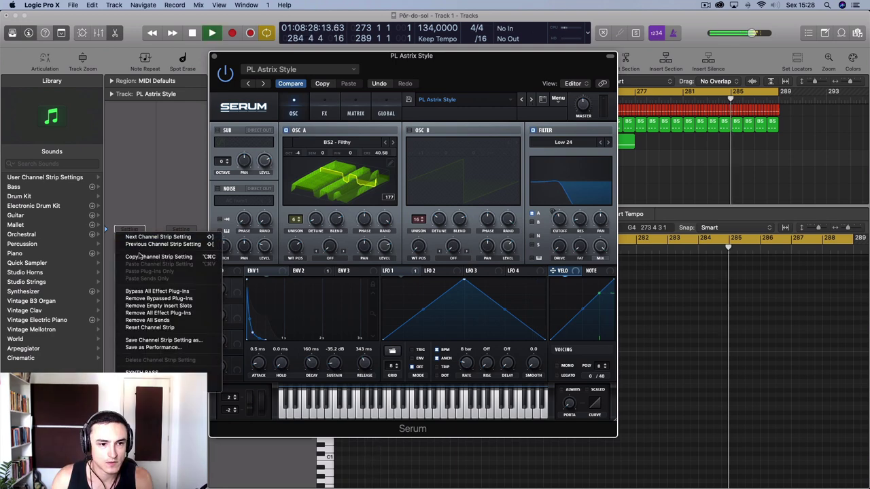
left_click(138, 256)
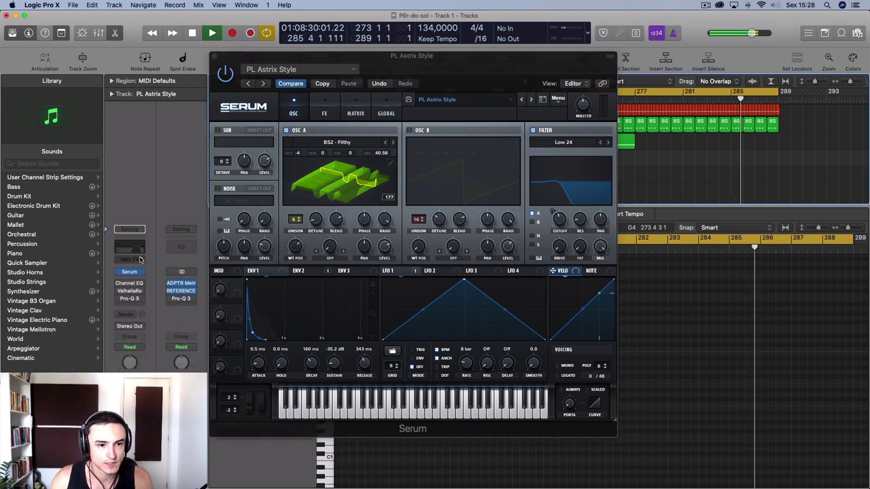
left_click(140, 260)
left_click(140, 272)
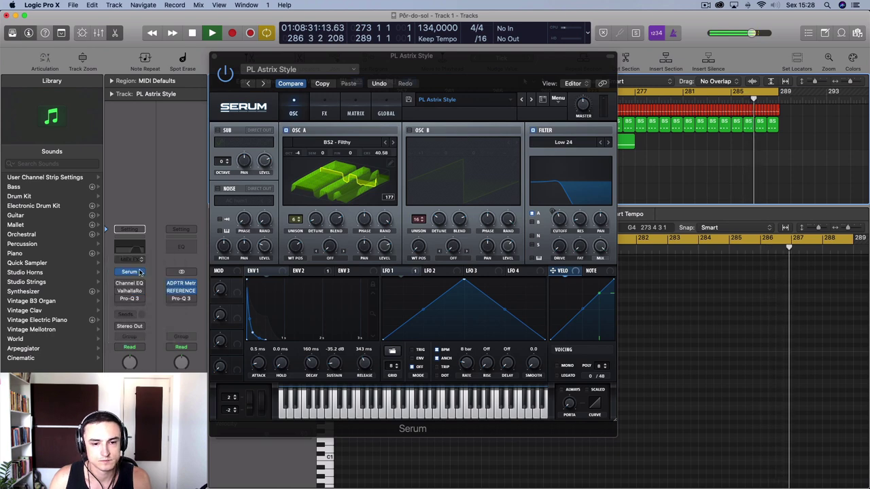
left_click(139, 290)
mouse_move(200, 341)
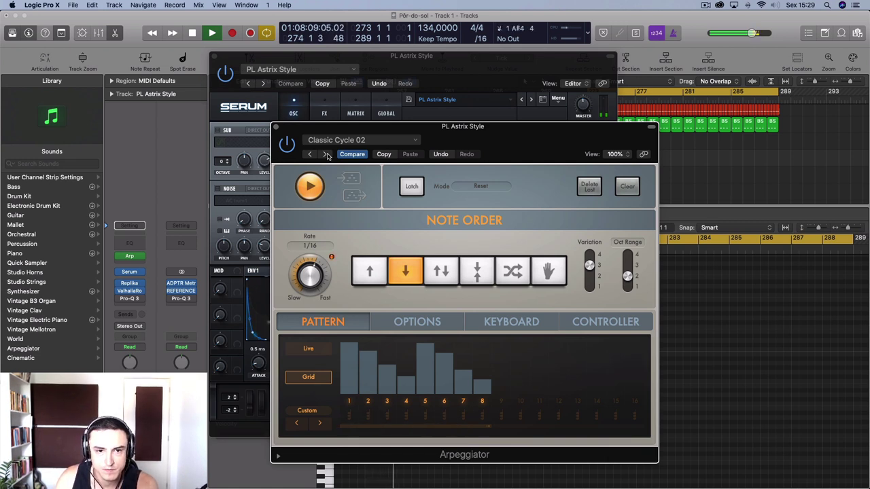
Step: Switch the Arpeggiator to Classic Cycle 03 and raise the filter cutoff of PL Astrix Style in Serum
left_click(326, 154)
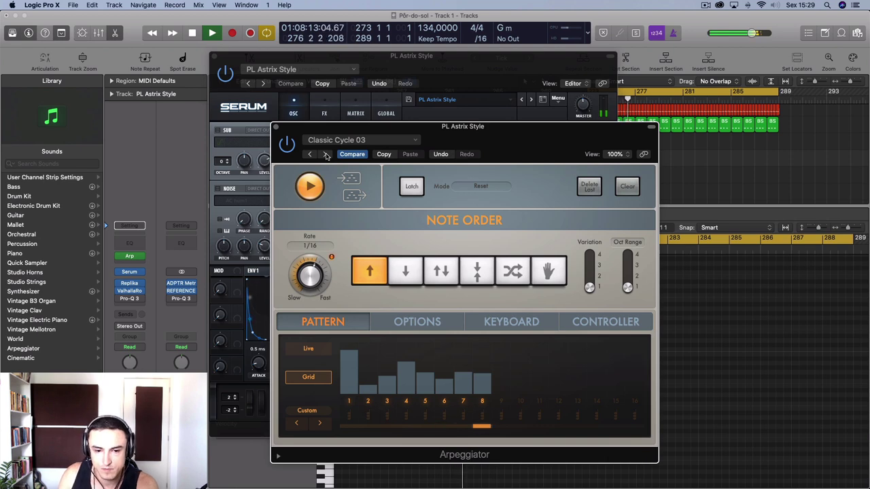
left_click(547, 112)
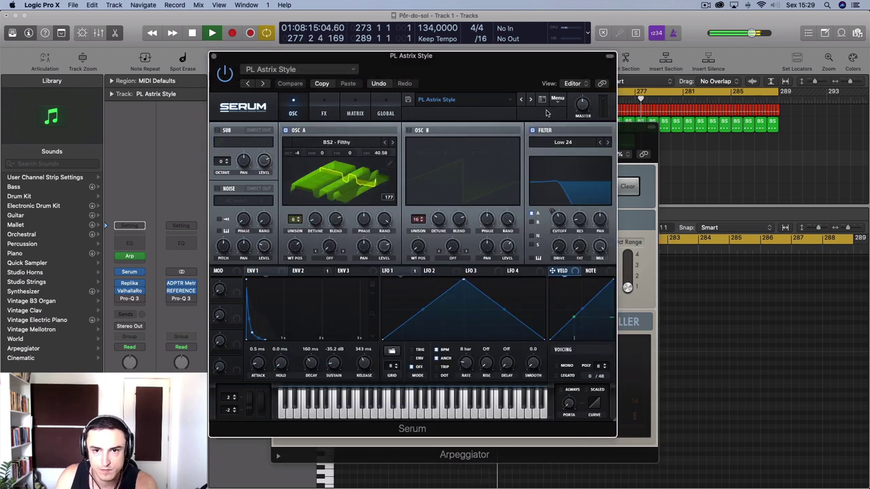
left_click_drag(557, 224, 567, 183)
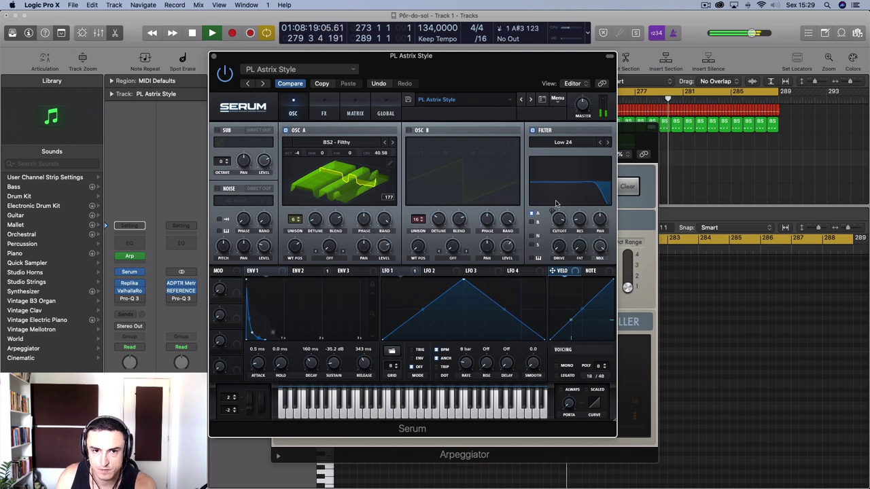
Step: Advance the Arpeggiator presets from Classic Cycle 04 to Classic Cycle 06
left_click(636, 171)
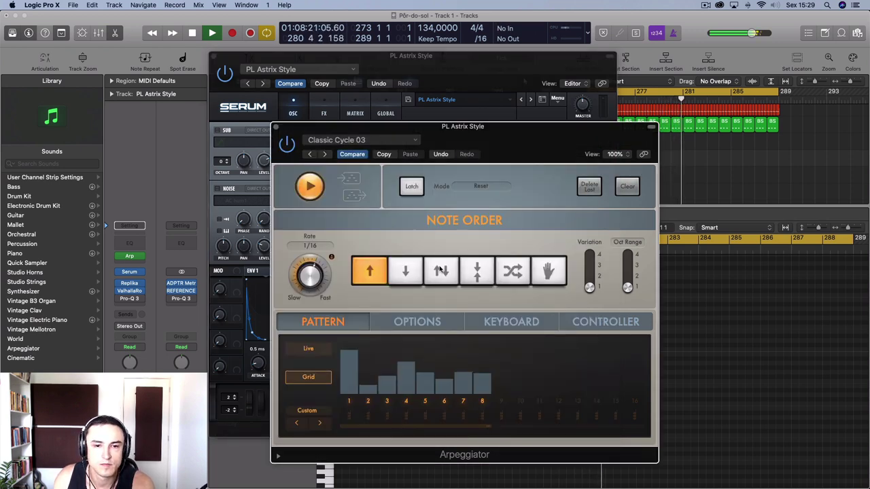
left_click(325, 154)
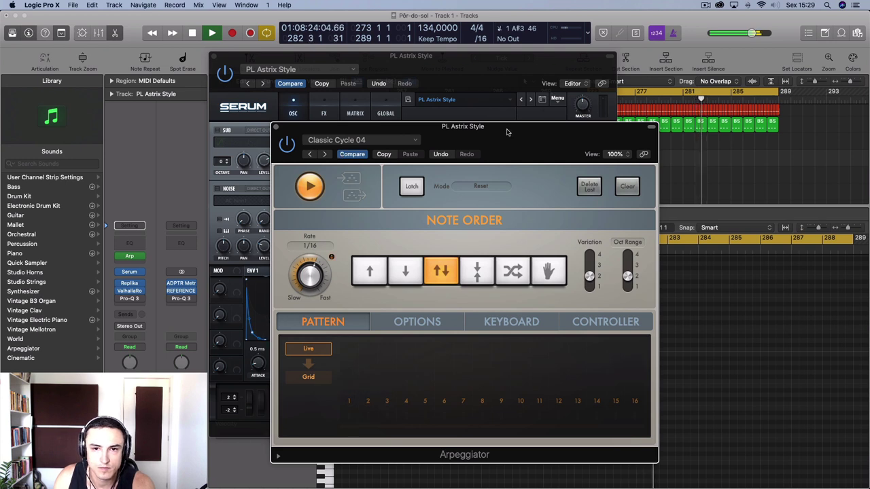
left_click(325, 154)
left_click(325, 155)
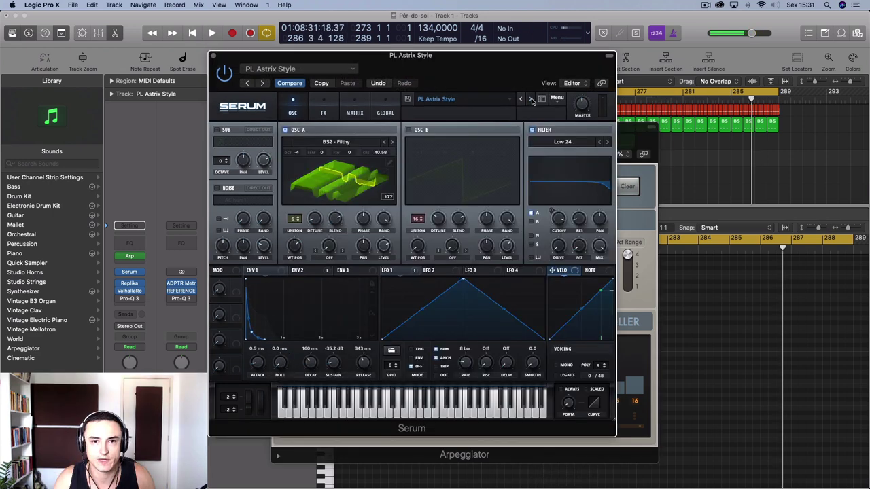
Step: Load the PL Detuned preset in Serum and switch the Arpeggiator to Classic Groove 01
left_click(530, 100)
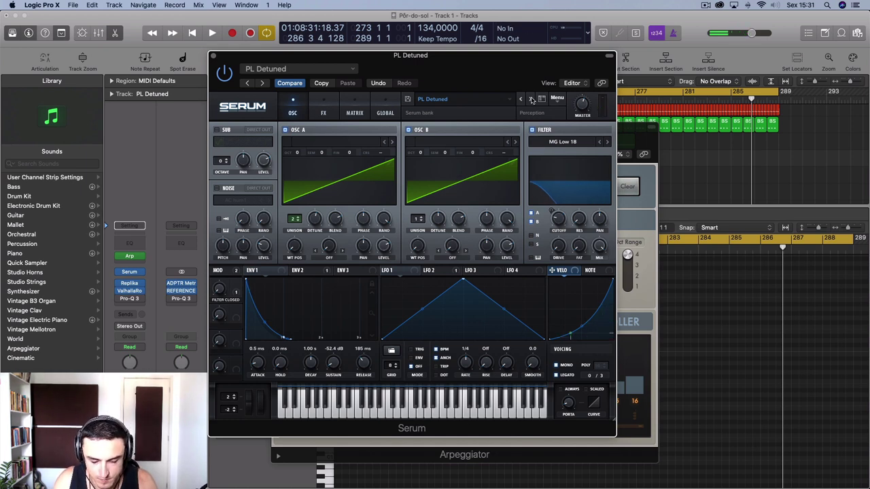
left_click(635, 141)
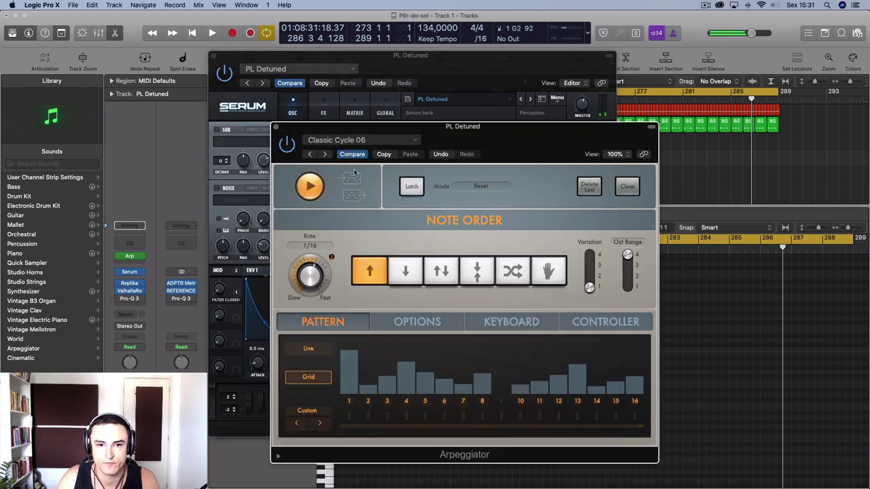
left_click(322, 154)
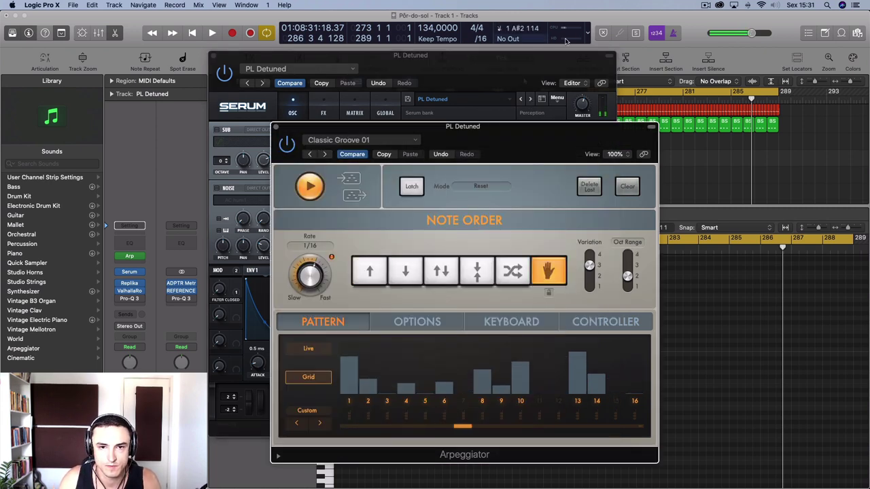
Step: Load the PL Feedback preset in Serum and sweep its filter cutoff up and down
left_click(501, 80)
left_click(531, 99)
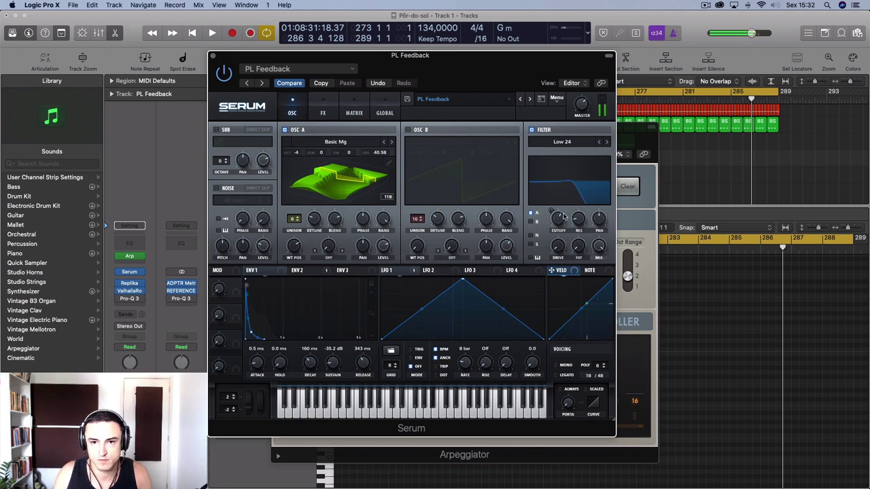
mouse_move(556, 219)
left_mouse_down()
mouse_move(554, 266)
mouse_move(555, 226)
left_mouse_up()
left_click_drag(560, 185, 570, 144)
left_click_drag(568, 188, 539, 226)
Step: Audition PL Squaring and PL Super Saw + Square, check the track's ValhallaRoom reverb, and bring the Arpeggiator back to the front
left_click(531, 98)
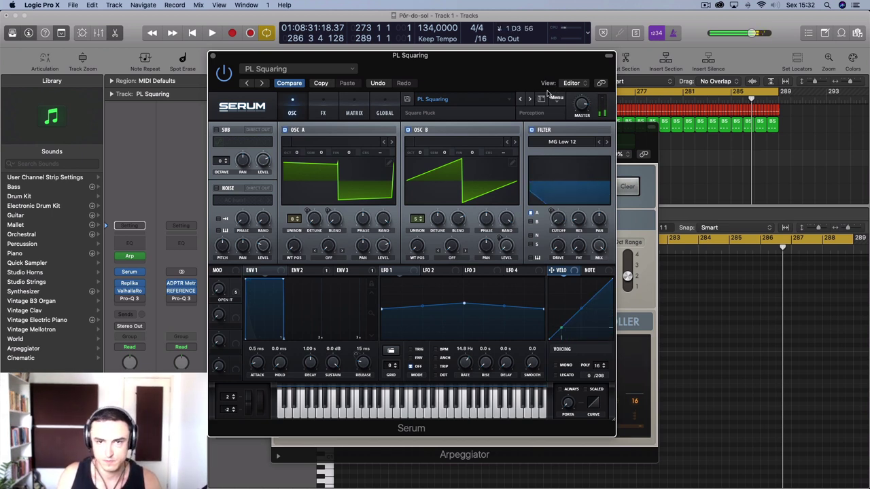
left_click(531, 98)
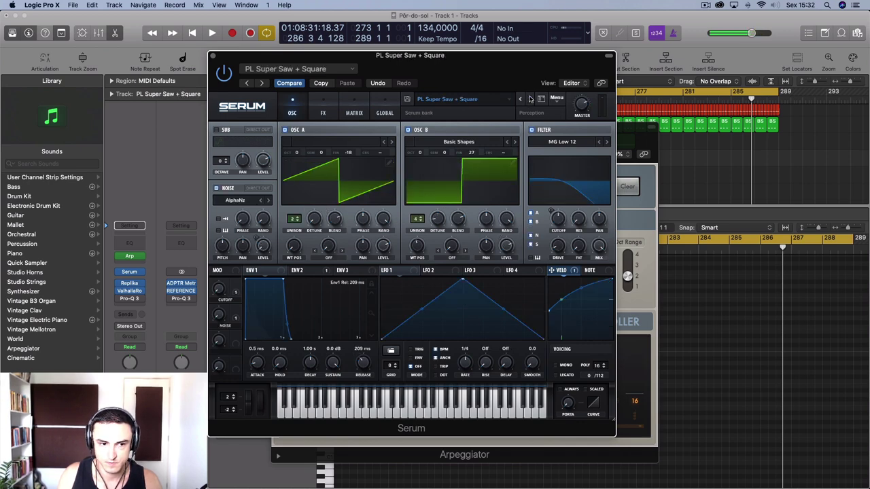
left_click(129, 291)
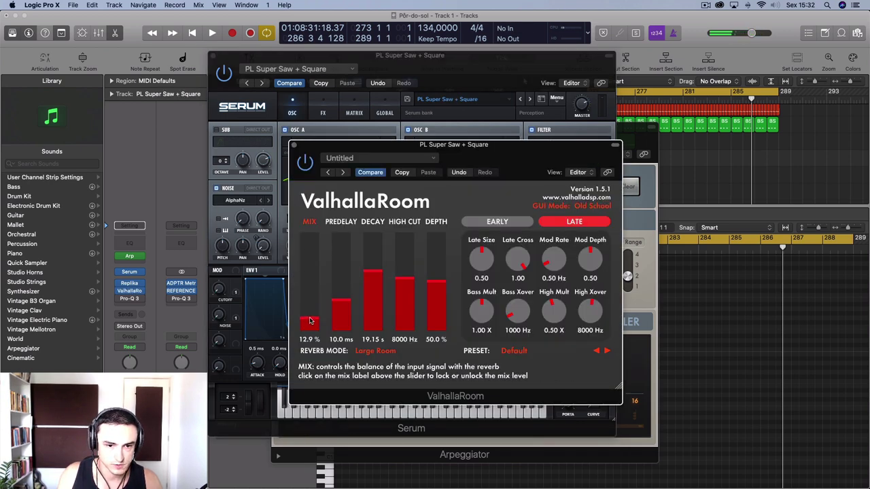
left_click(654, 173)
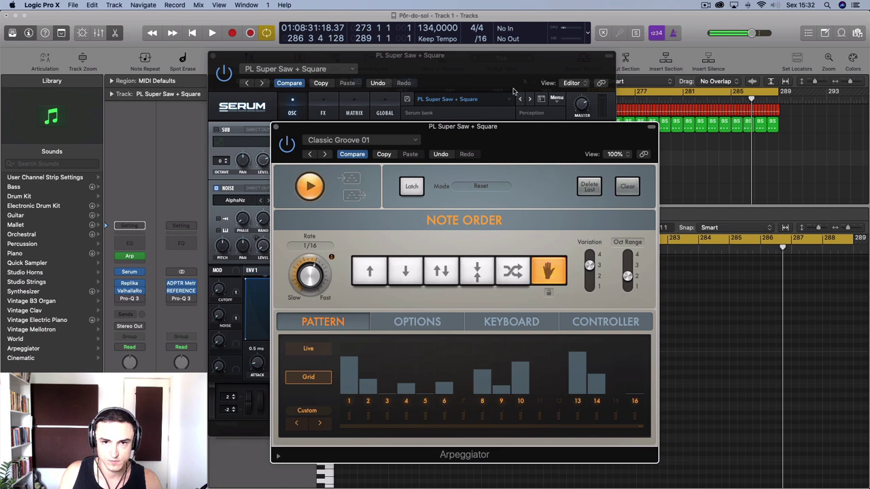
Step: Bring Serum to the front, adjust the filter cutoff and Cutoff macro of PL Super Saw + Square, and start playback
left_click(552, 107)
left_click_drag(563, 216, 558, 209)
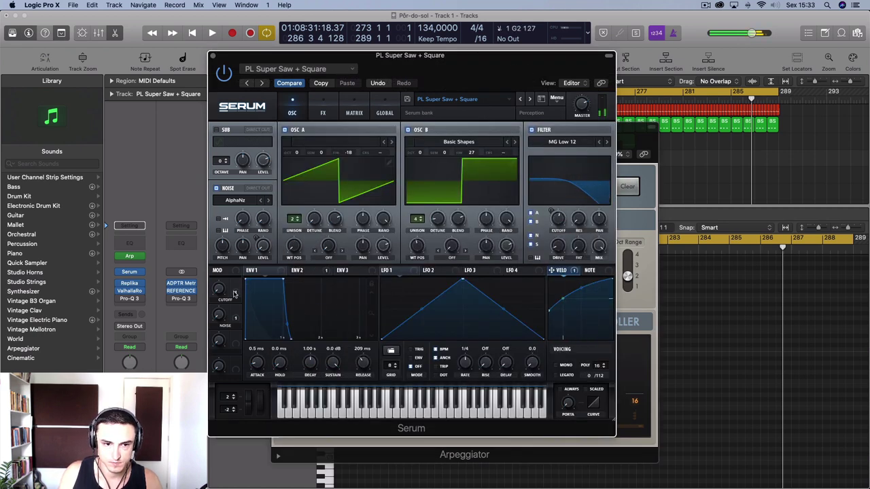
left_click_drag(220, 292, 233, 238)
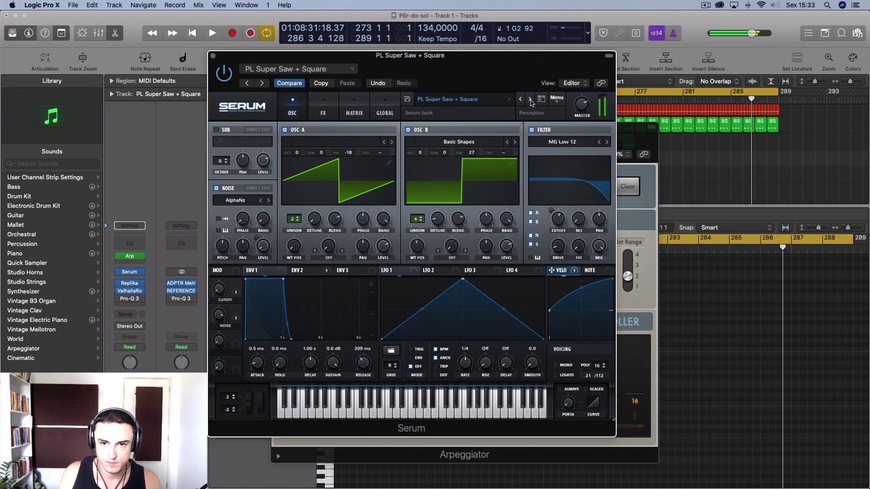
key("space")
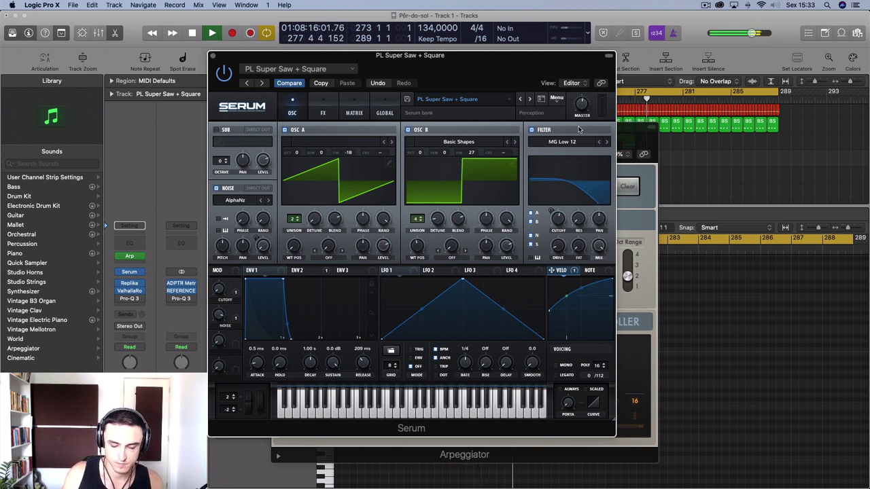
Step: Audition the pluck presets PL Technotrance 2, PL Technotrance and PL Trance State in Serum
left_click(531, 100)
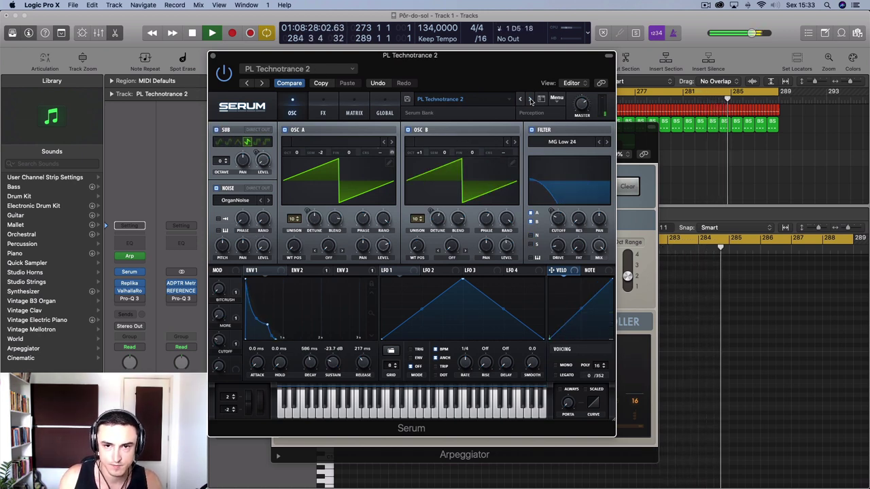
left_click(531, 100)
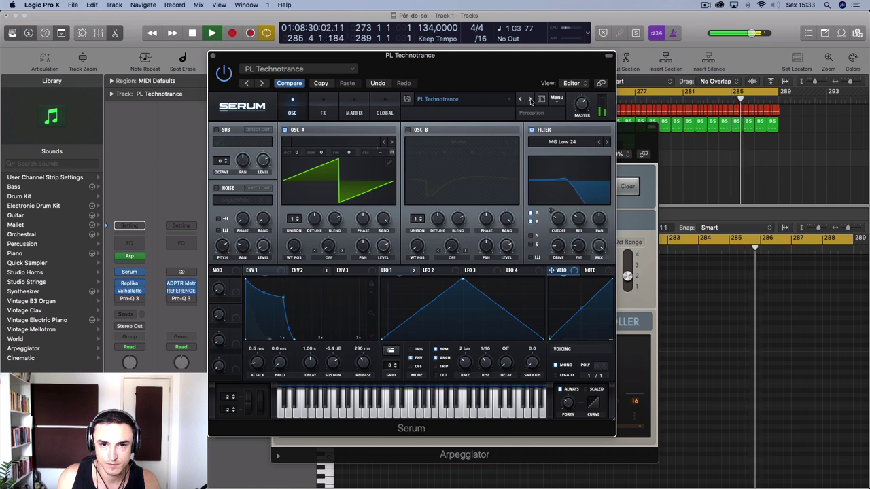
left_click(530, 100)
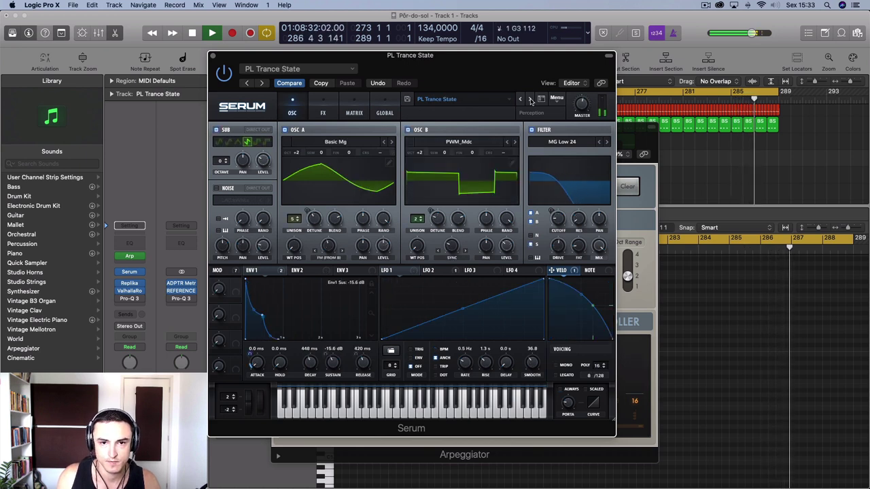
Step: Bypass the track's Arpeggiator, audition SEQ Alarm and SEQ Drumming in Serum, and reposition the Serum window
left_click(120, 256)
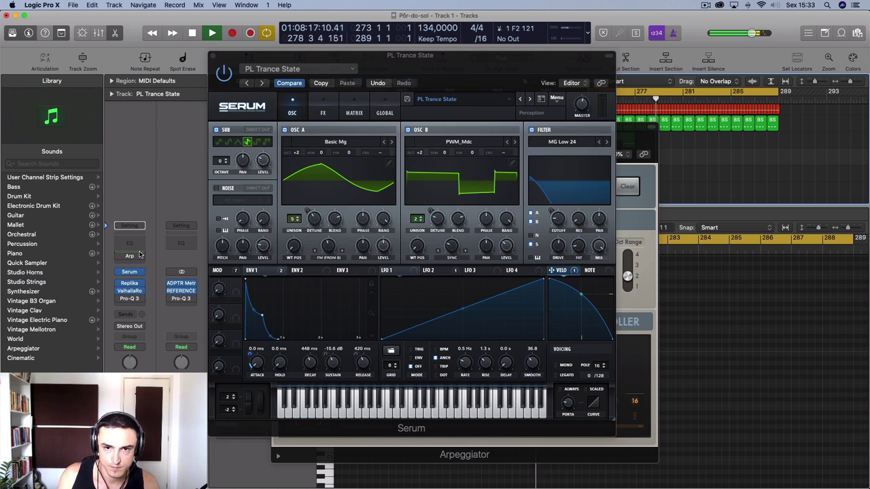
left_click(531, 99)
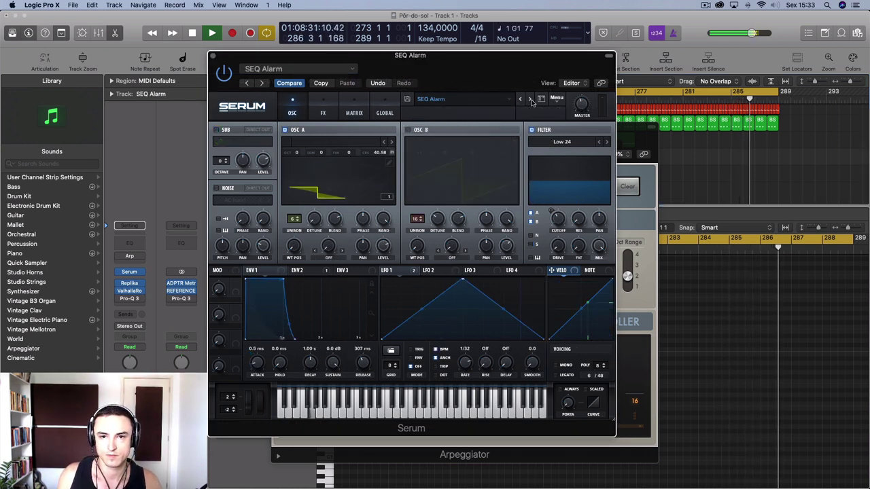
left_click_drag(486, 82, 476, 109)
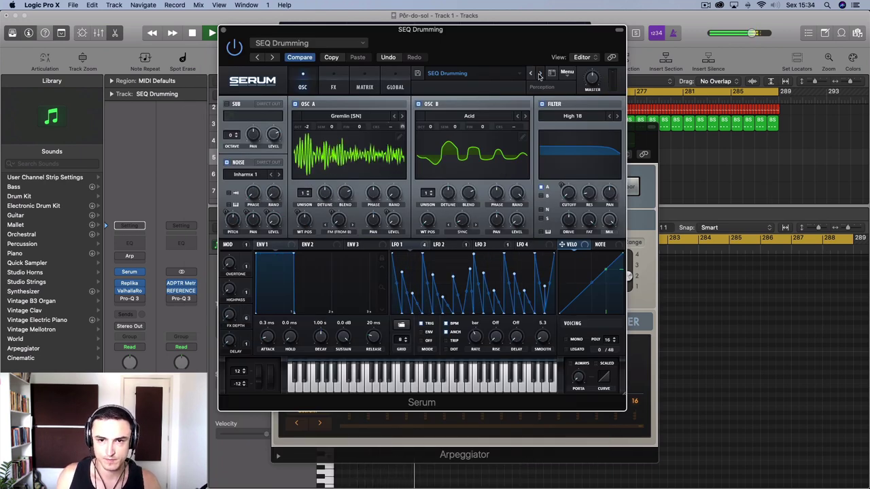
Step: Audition SEQ Random Psico, SQ Adjust delay time for Tuning, SQ Intergalactic Random, SQ Promisses and SQ Question for you
left_click(539, 74)
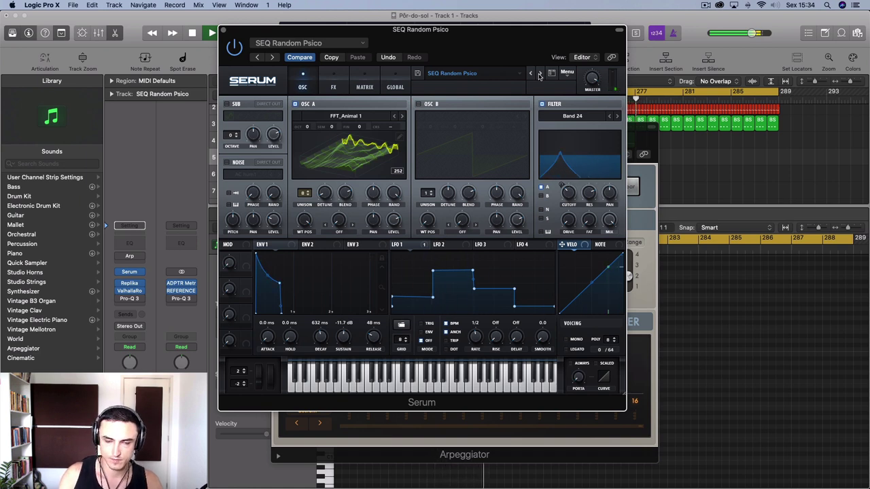
left_click(539, 74)
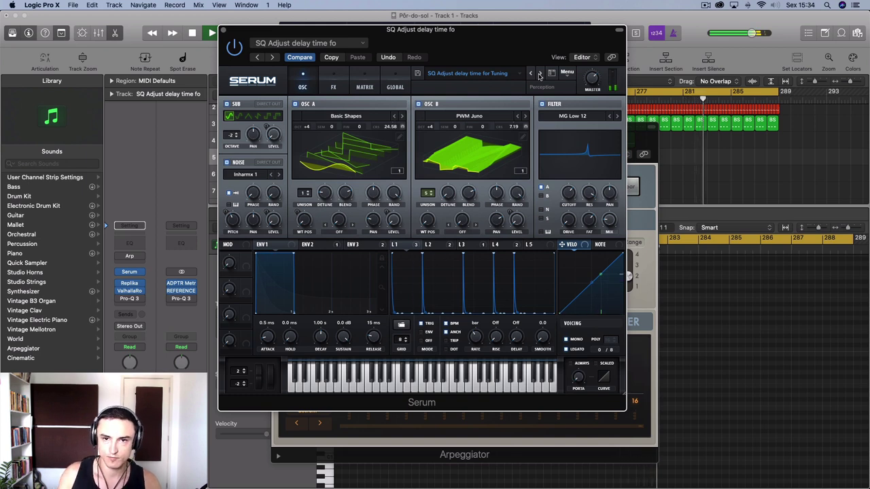
left_click(539, 75)
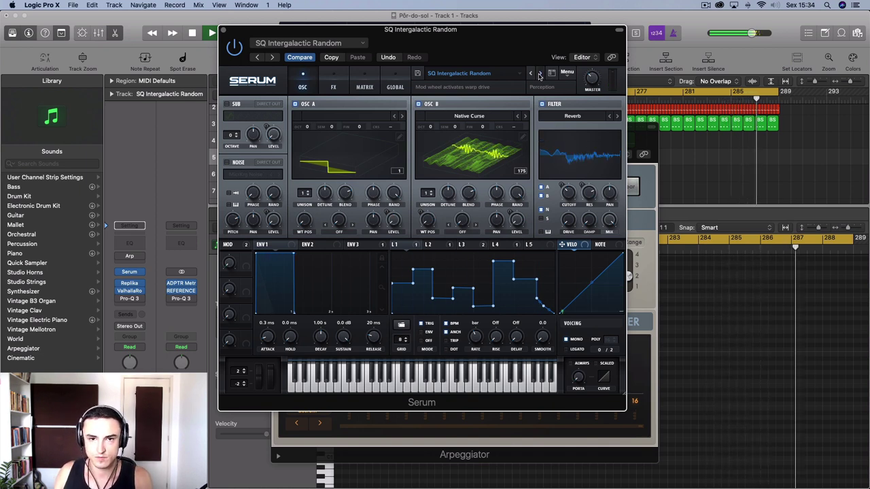
left_click(538, 75)
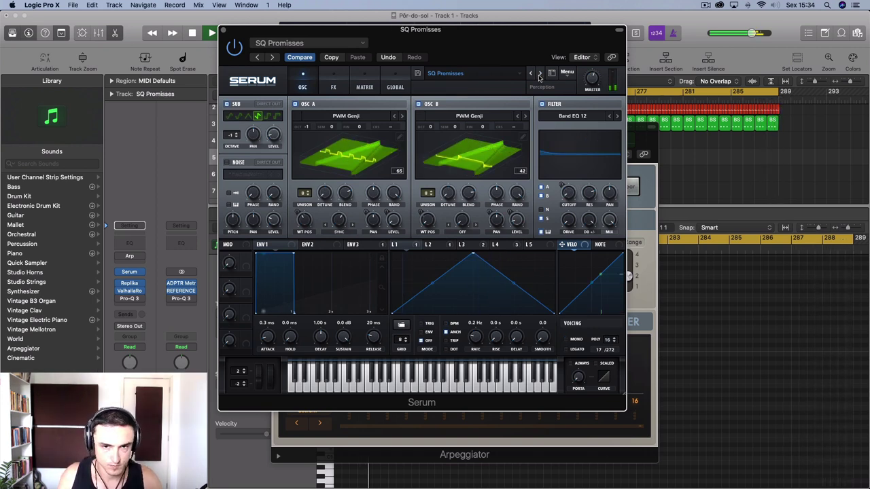
left_click(539, 75)
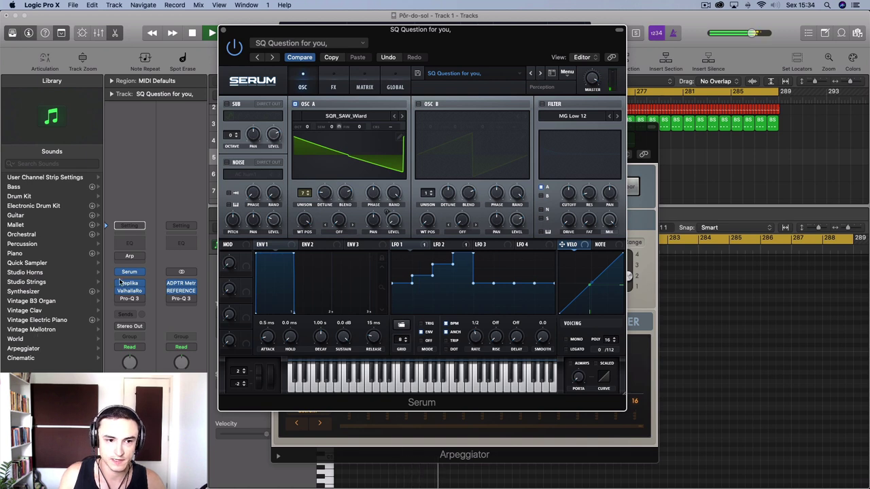
Step: Bypass the track's Replika and ValhallaRoom effects, and advance Serum through SQ Sawlead 90 to ARP - Codex
left_click_drag(119, 282, 119, 296)
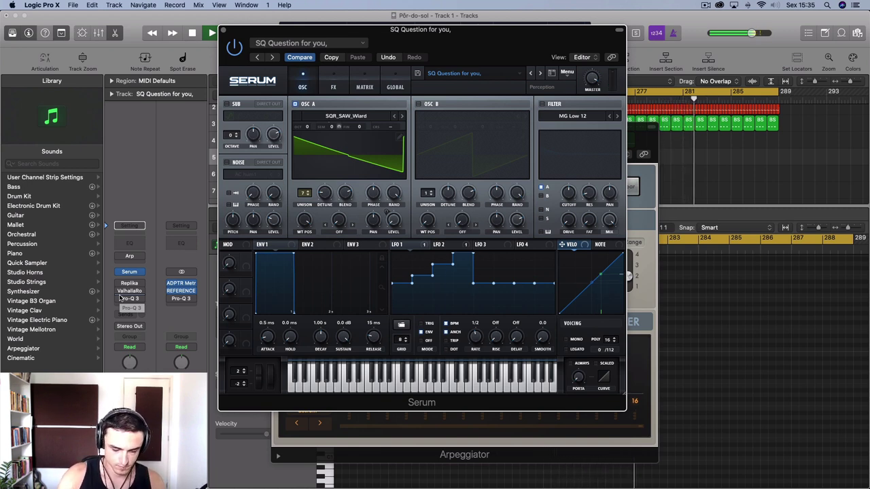
left_click(540, 74)
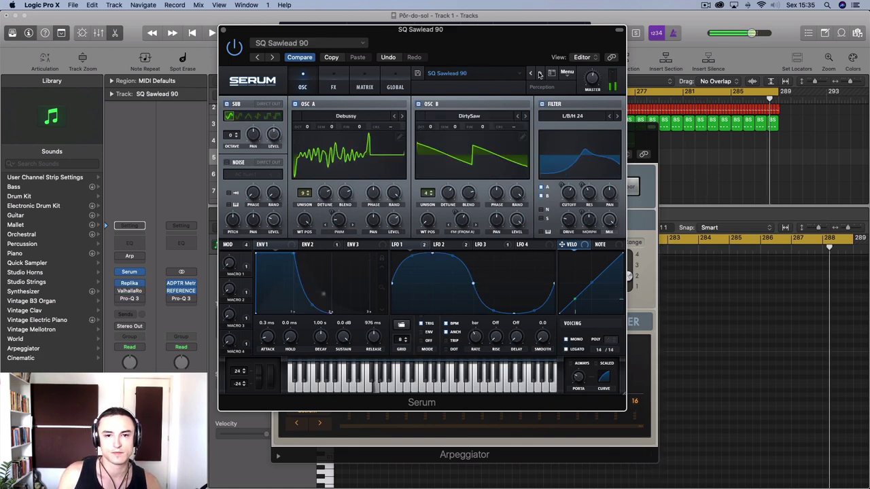
left_click(540, 74)
Step: Review the category folders of the Perception Serum Presets bank among Serum's user presets, compare PSY for Serum, and close the preset list
left_click(449, 73)
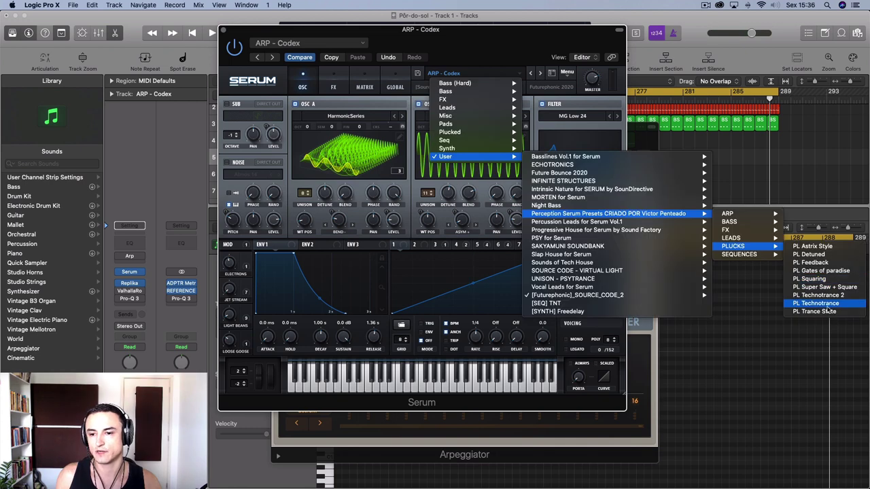
mouse_move(758, 255)
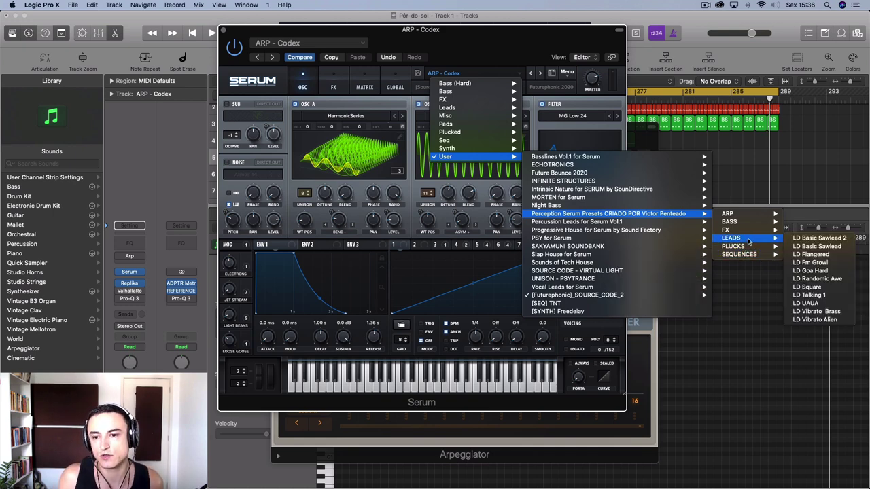
mouse_move(735, 216)
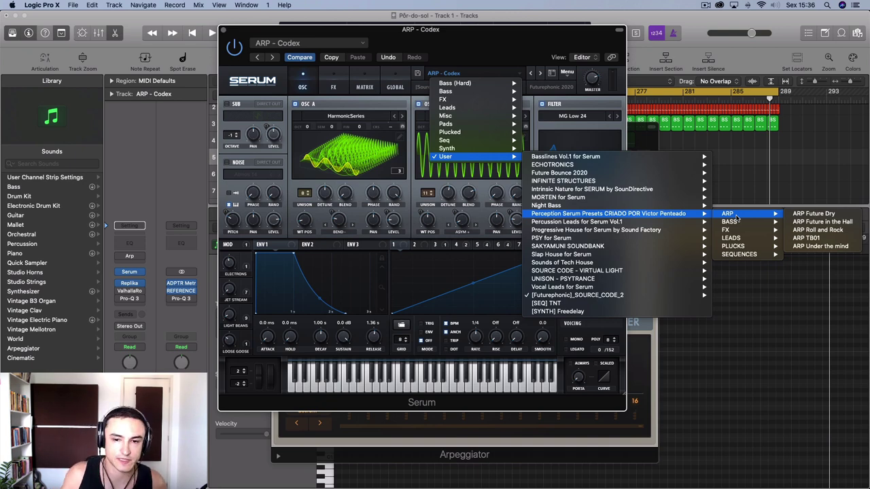
mouse_move(692, 239)
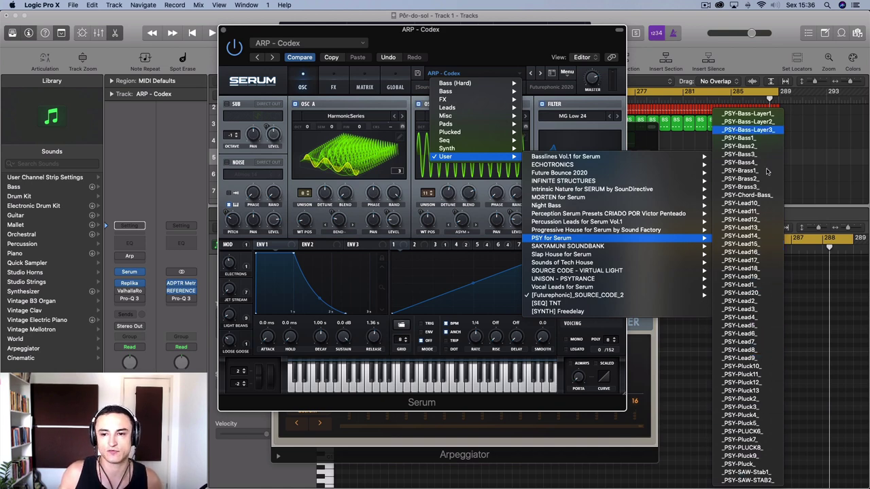
mouse_move(662, 246)
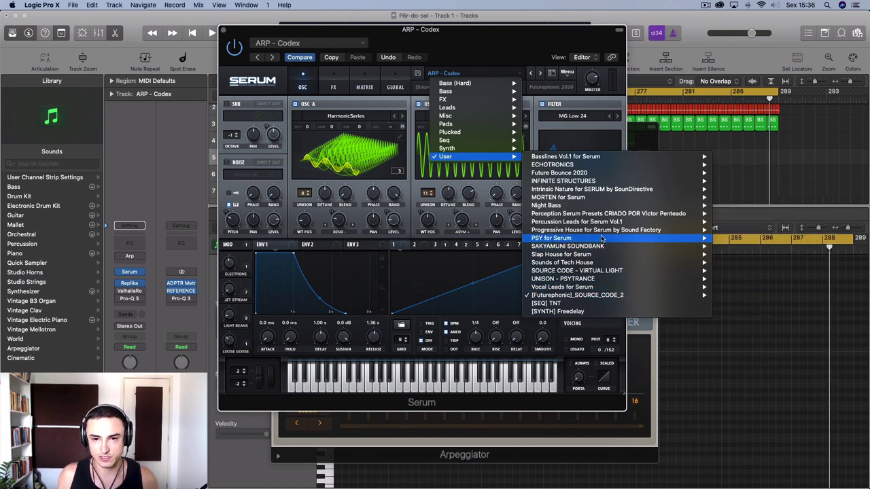
mouse_move(622, 214)
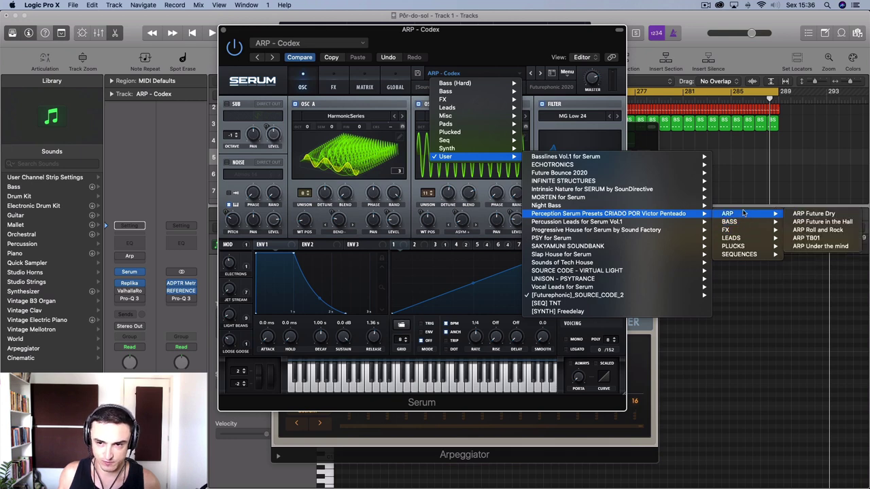
left_click(543, 37)
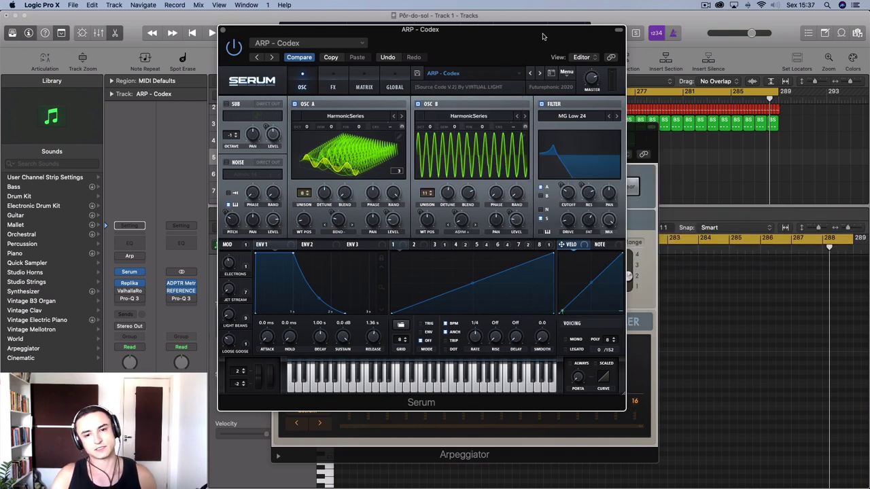